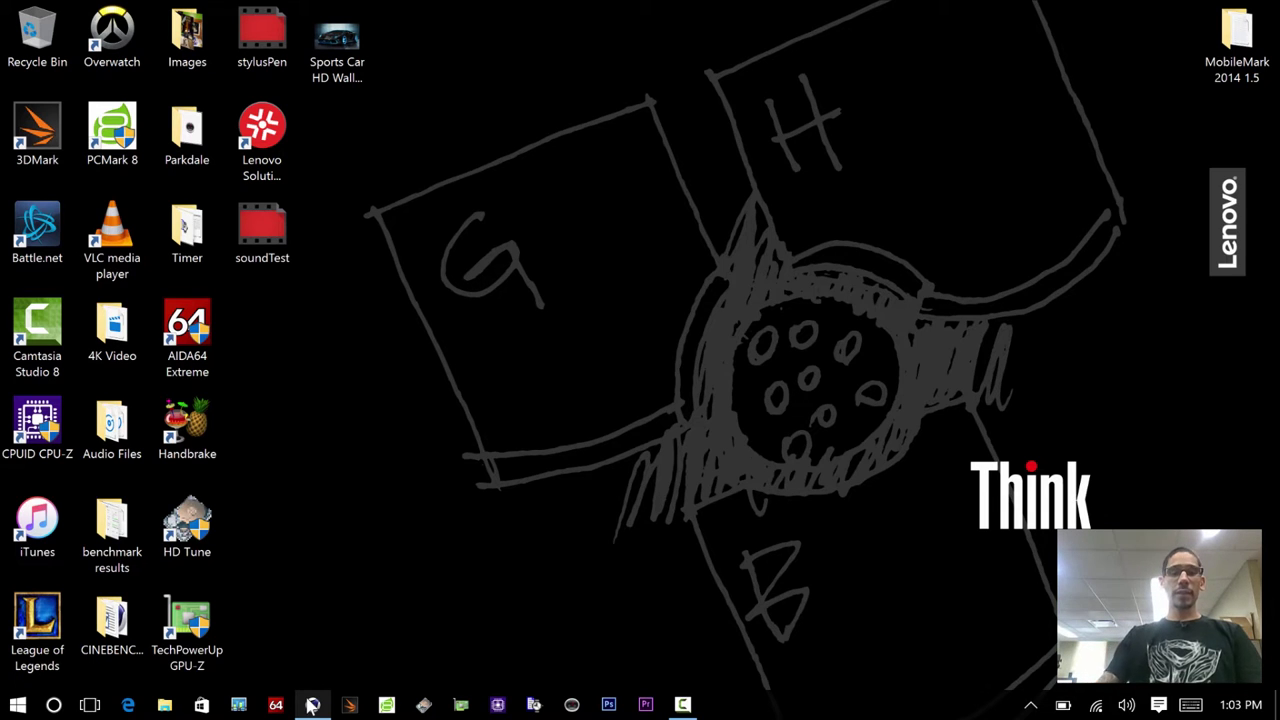
Switch to Cinebench R15 and run the OpenGL benchmark followed by the CPU benchmark.
click(312, 706)
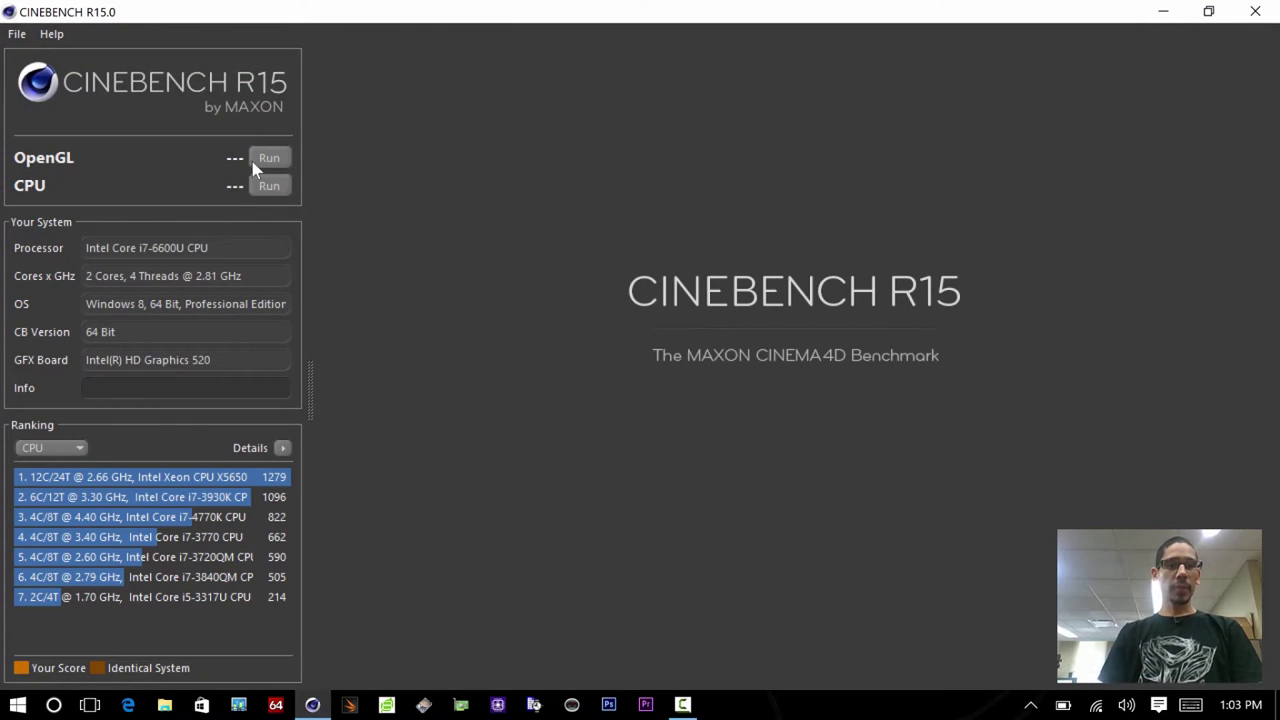
click(269, 157)
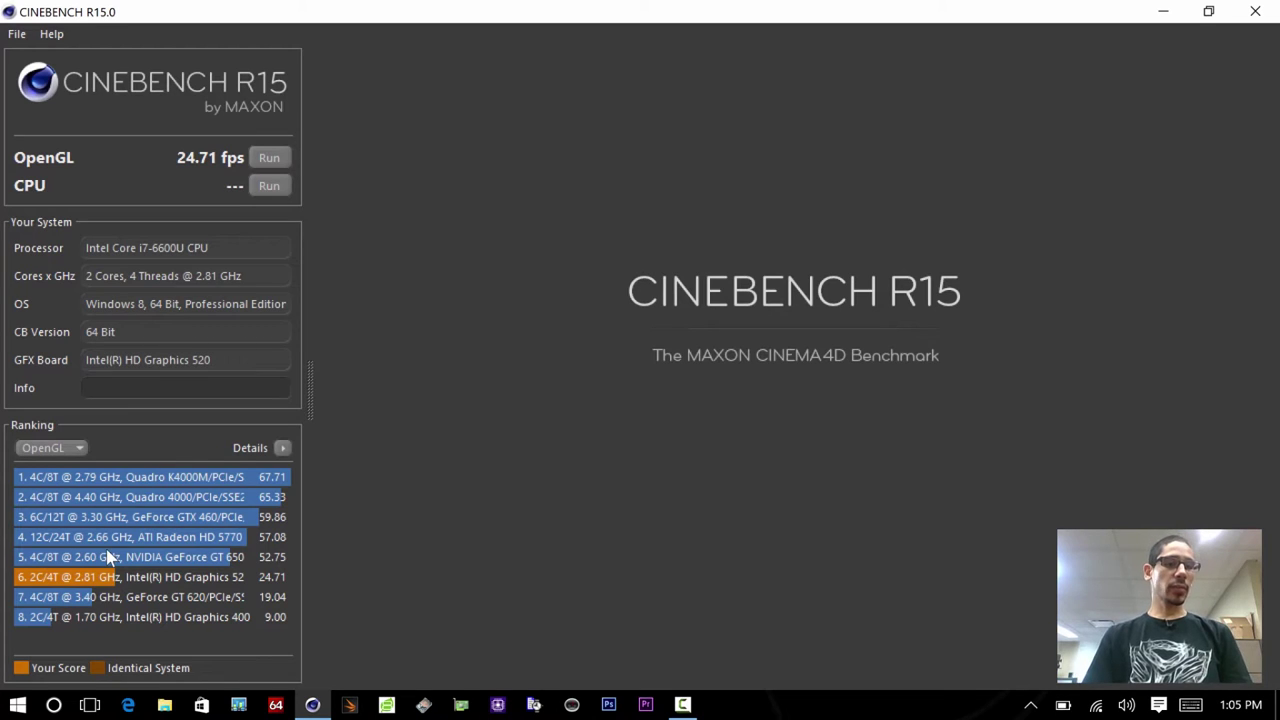
mouse_move(110, 557)
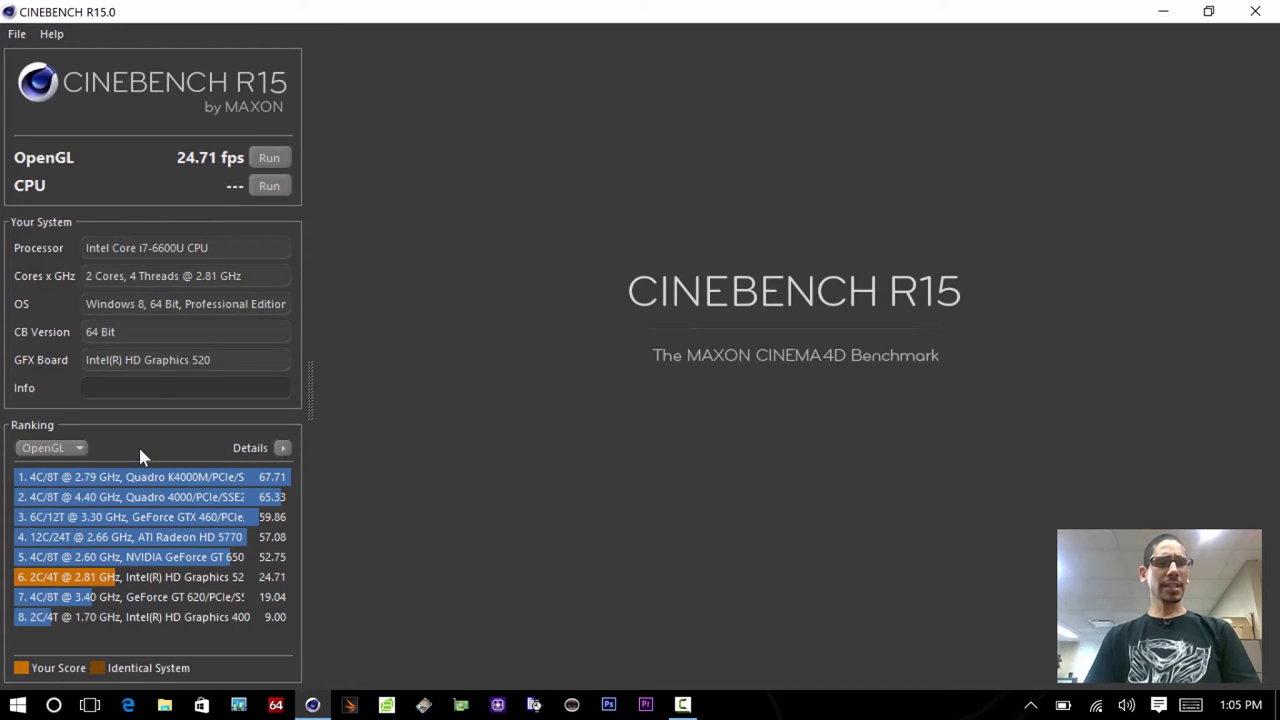
click(270, 189)
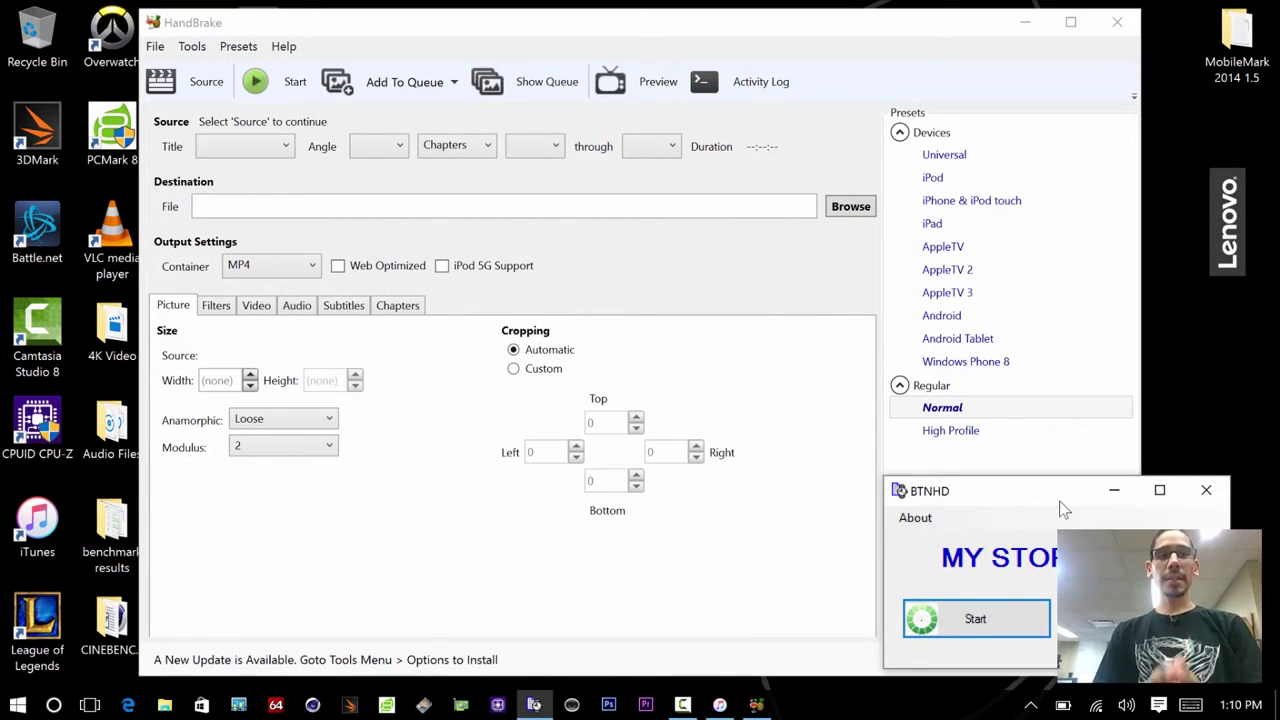
Rearrange the stopwatch and HandBrake windows, and select every song in the iTunes music library.
drag(1062, 503, 1097, 409)
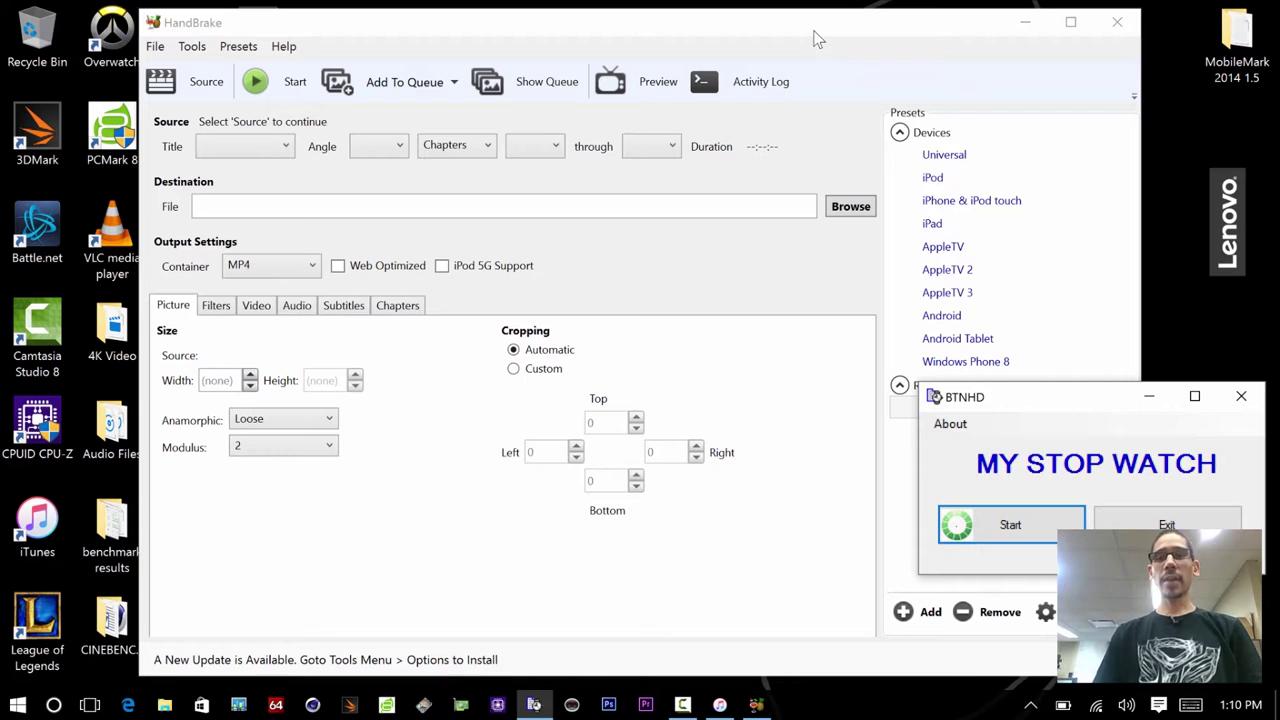
drag(817, 38, 817, 107)
click(800, 67)
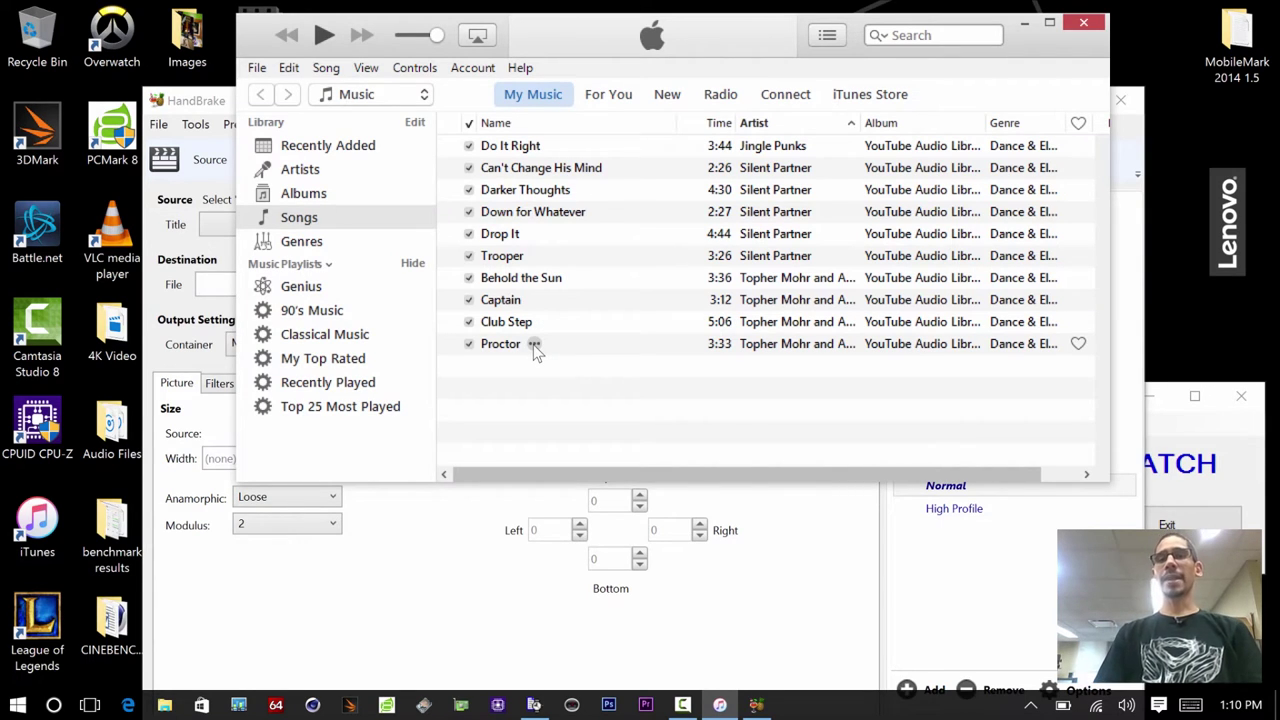
click(548, 258)
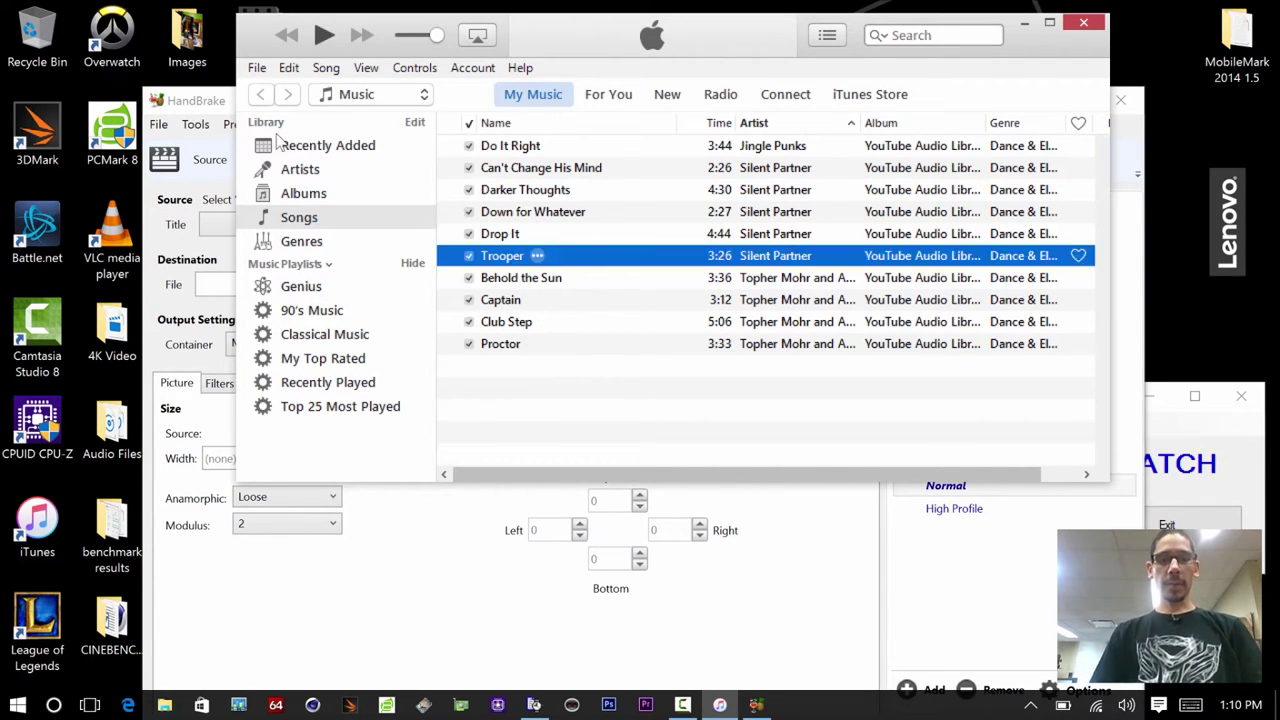
key(ctrl+a)
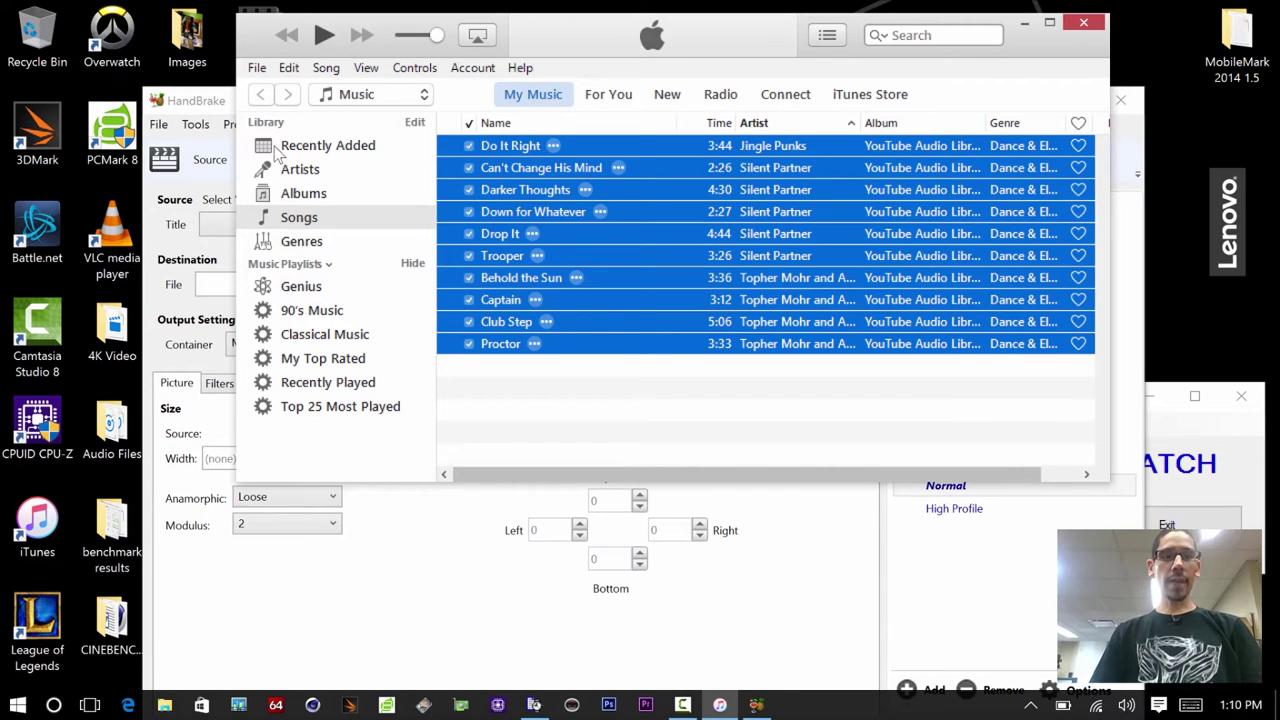
Switch to HandBrake and browse for a single source video file in the 4K Video folder on the Desktop.
click(223, 103)
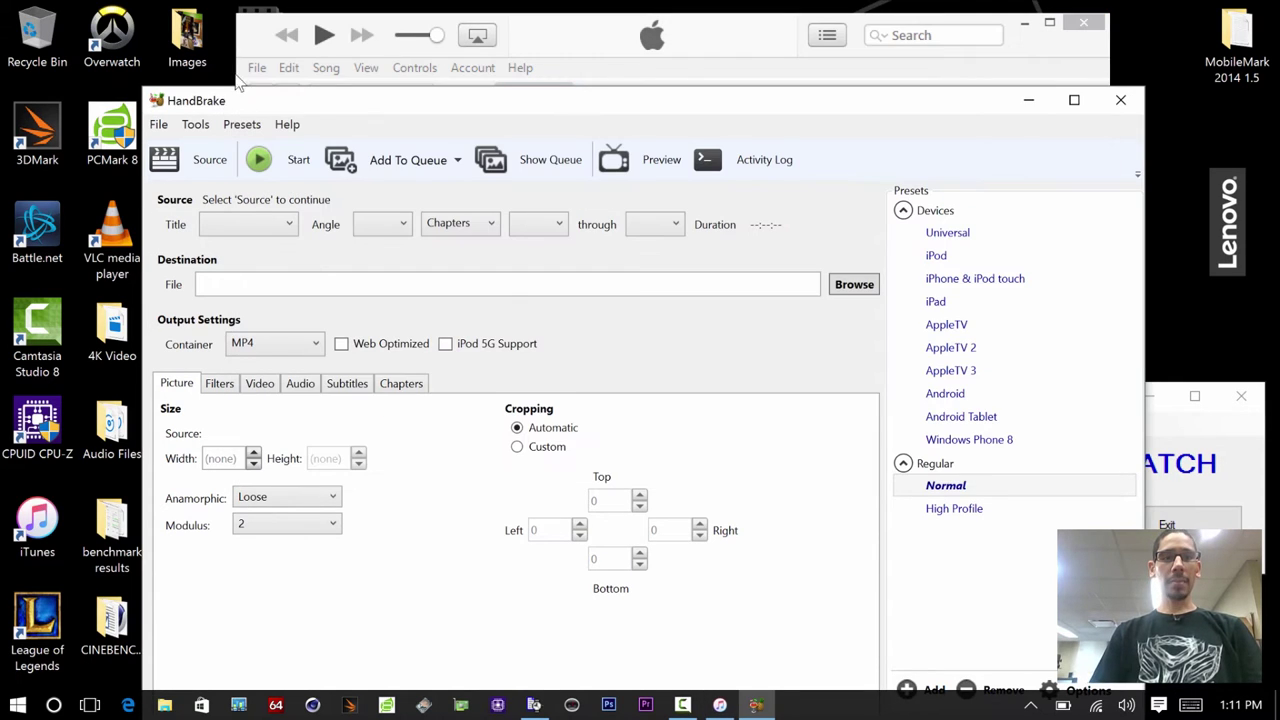
drag(240, 106, 228, 48)
click(185, 101)
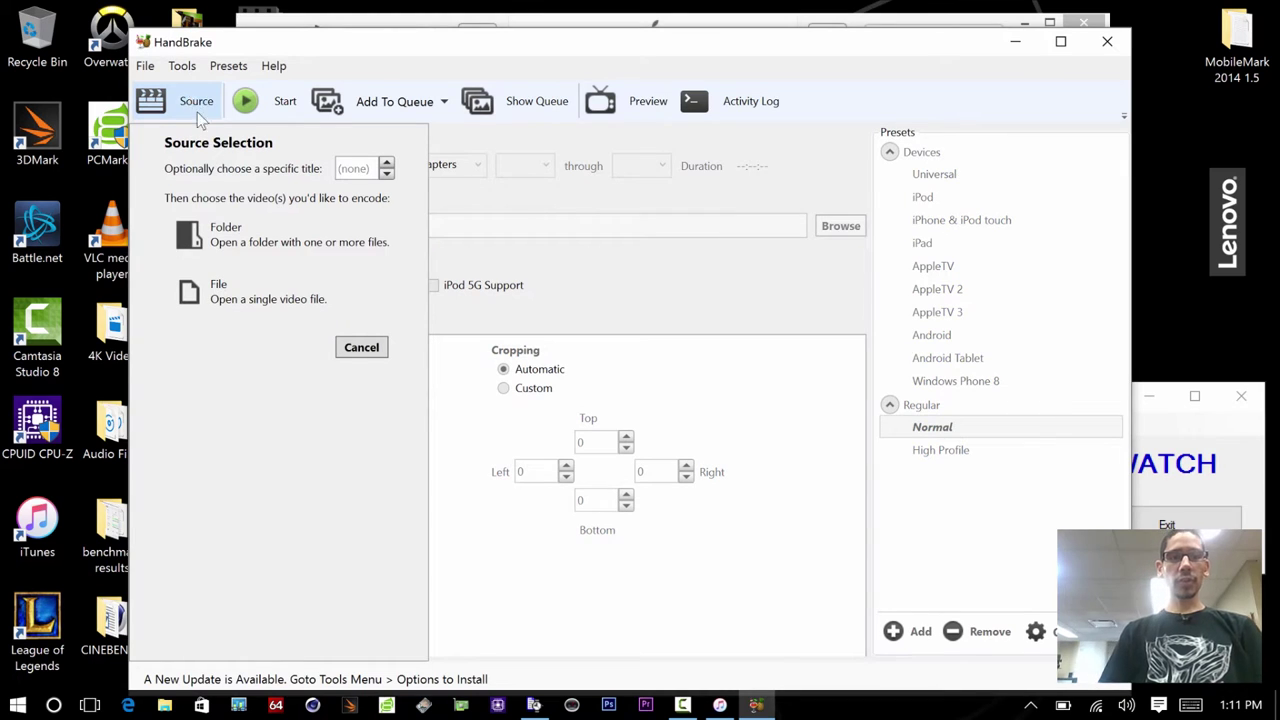
click(250, 276)
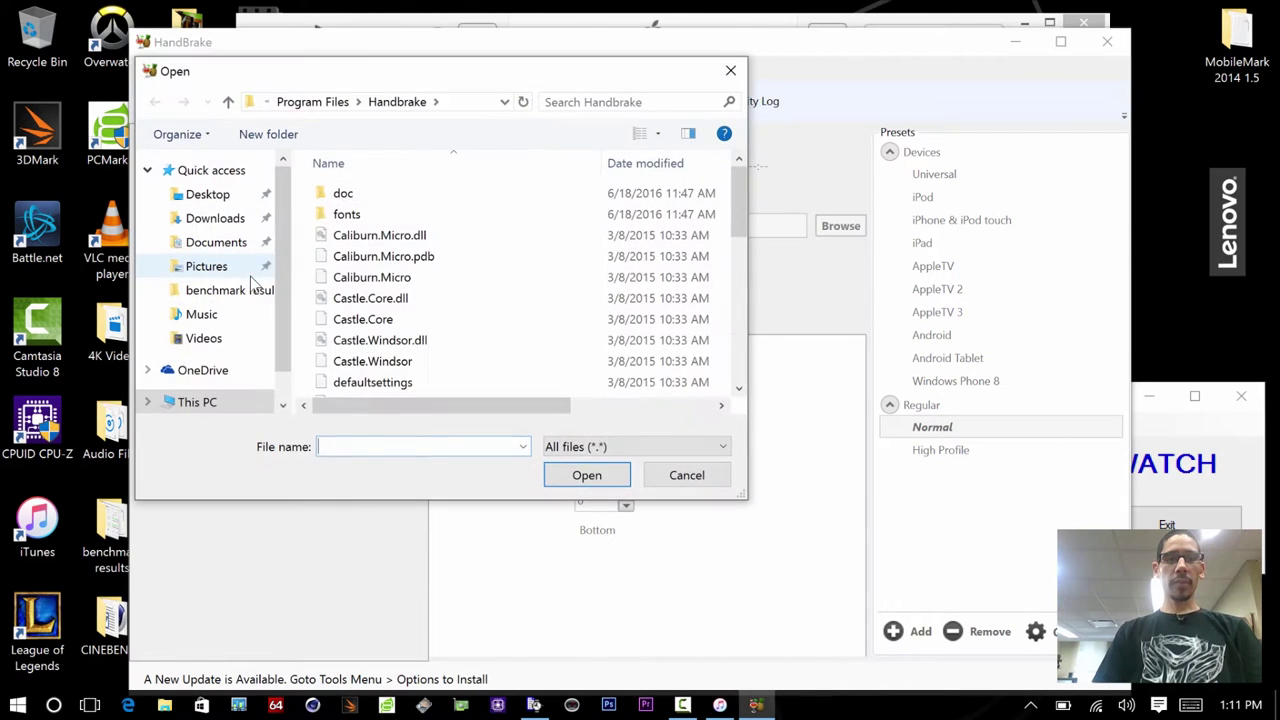
click(223, 194)
double_click(345, 197)
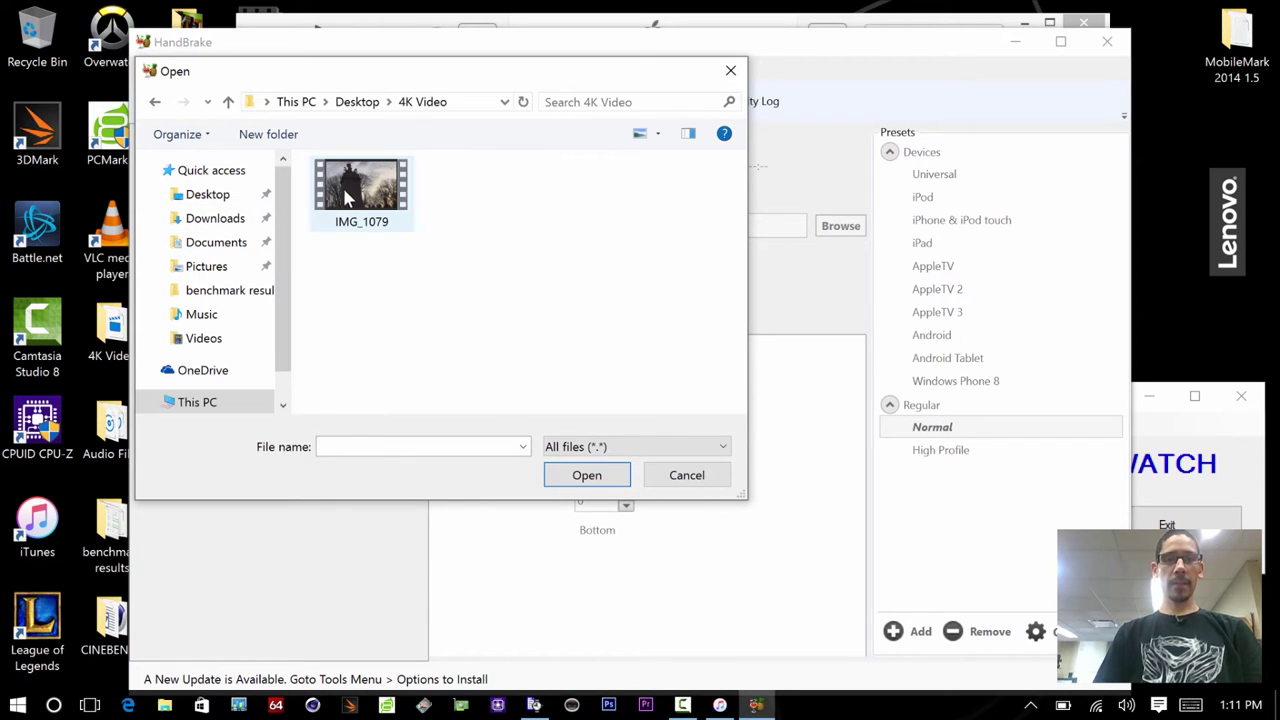
Examine the IMG_1079 video's file details, including its length, frame size, bitrate and frame rate.
click(349, 198)
right_click(349, 198)
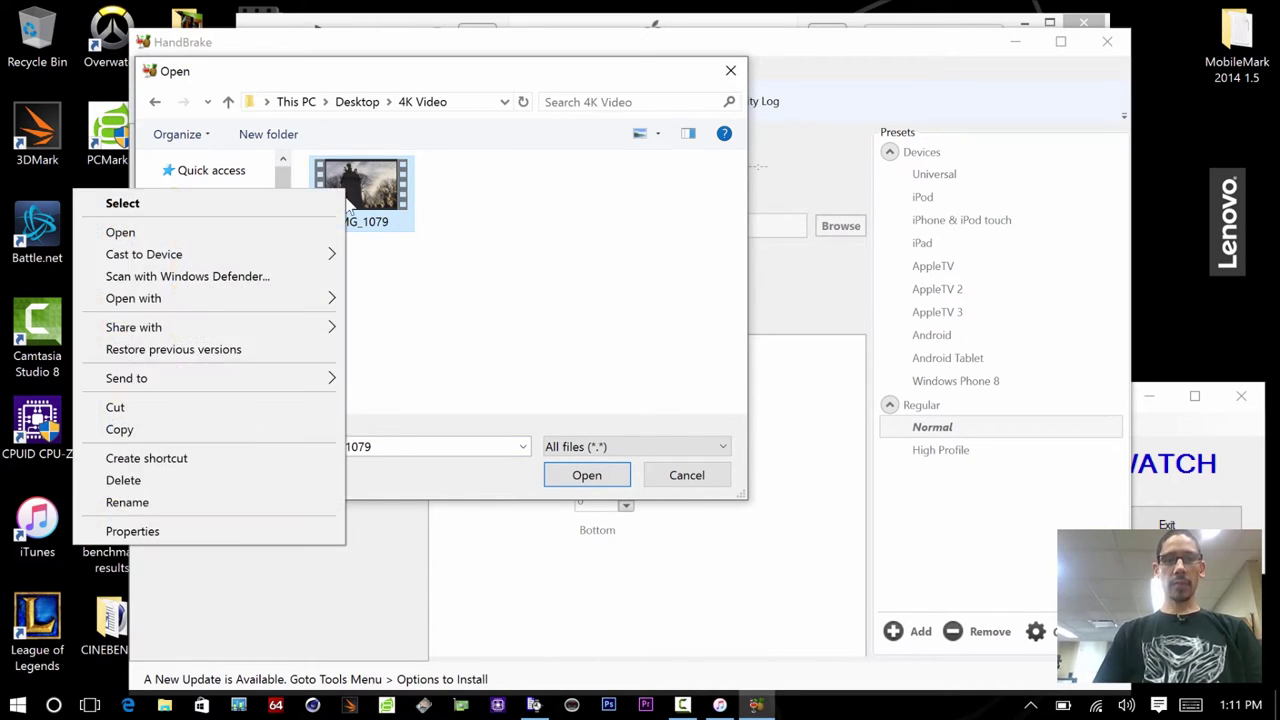
click(279, 533)
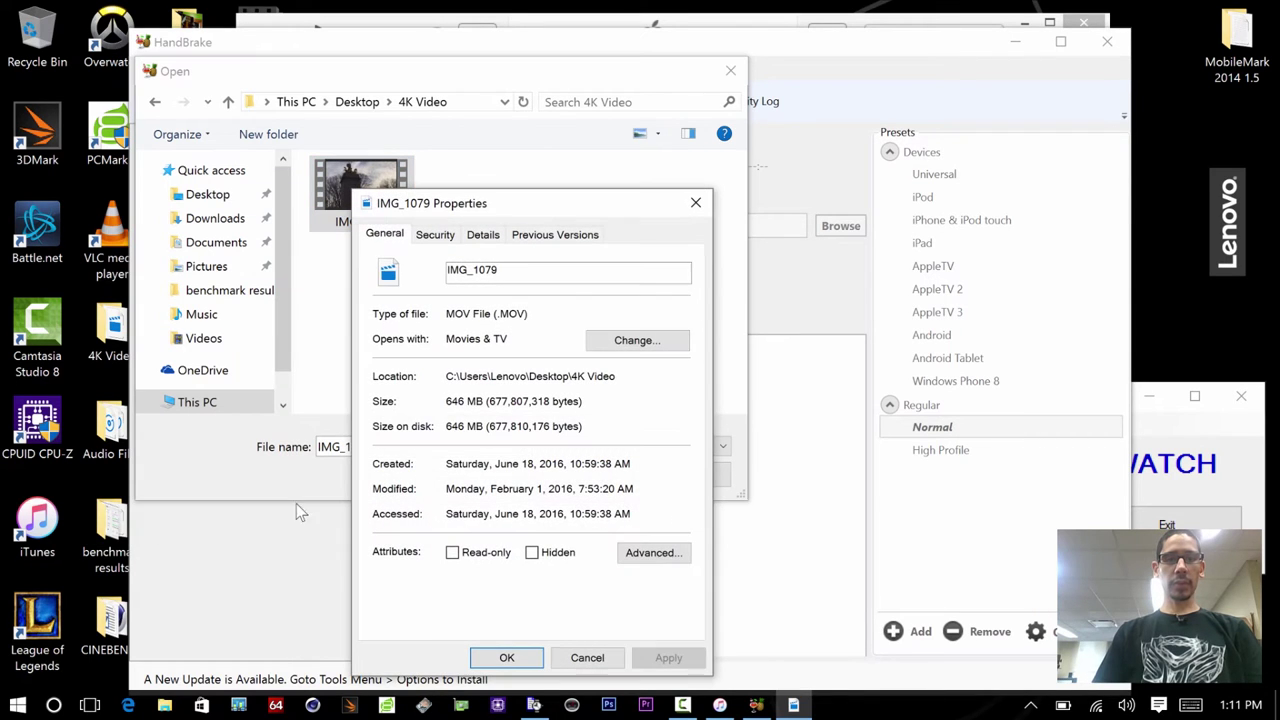
click(481, 234)
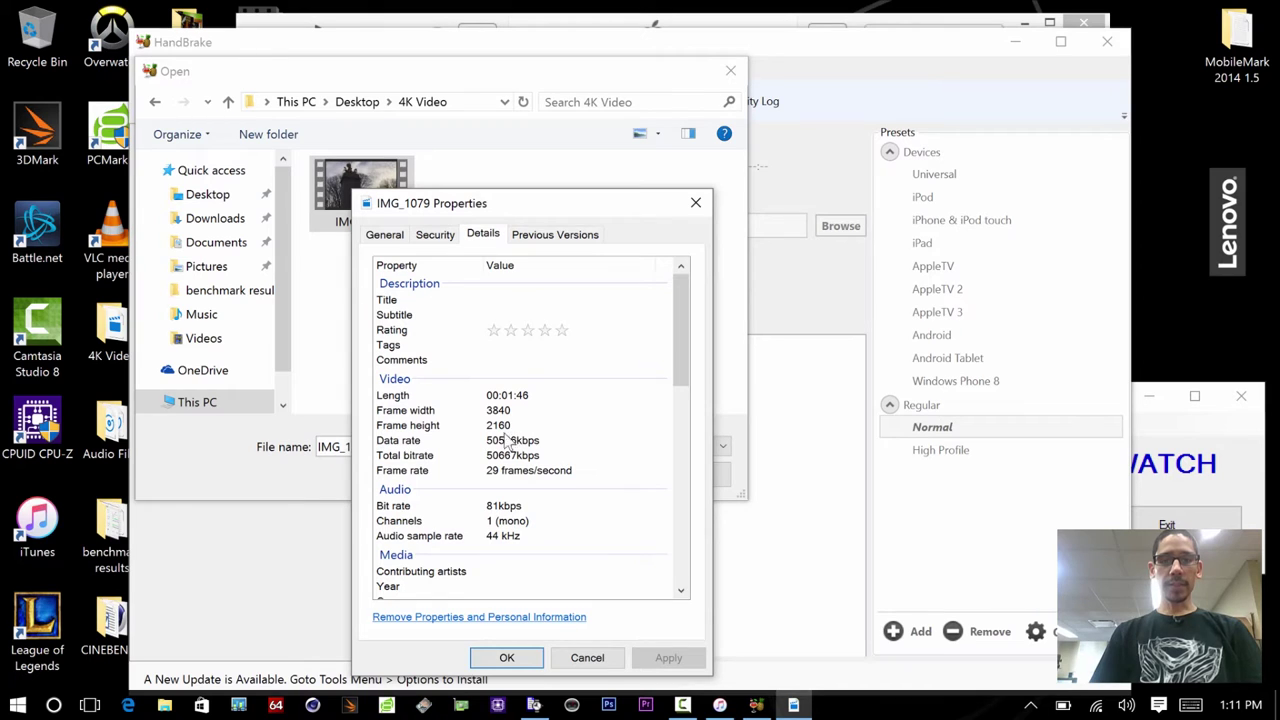
click(587, 658)
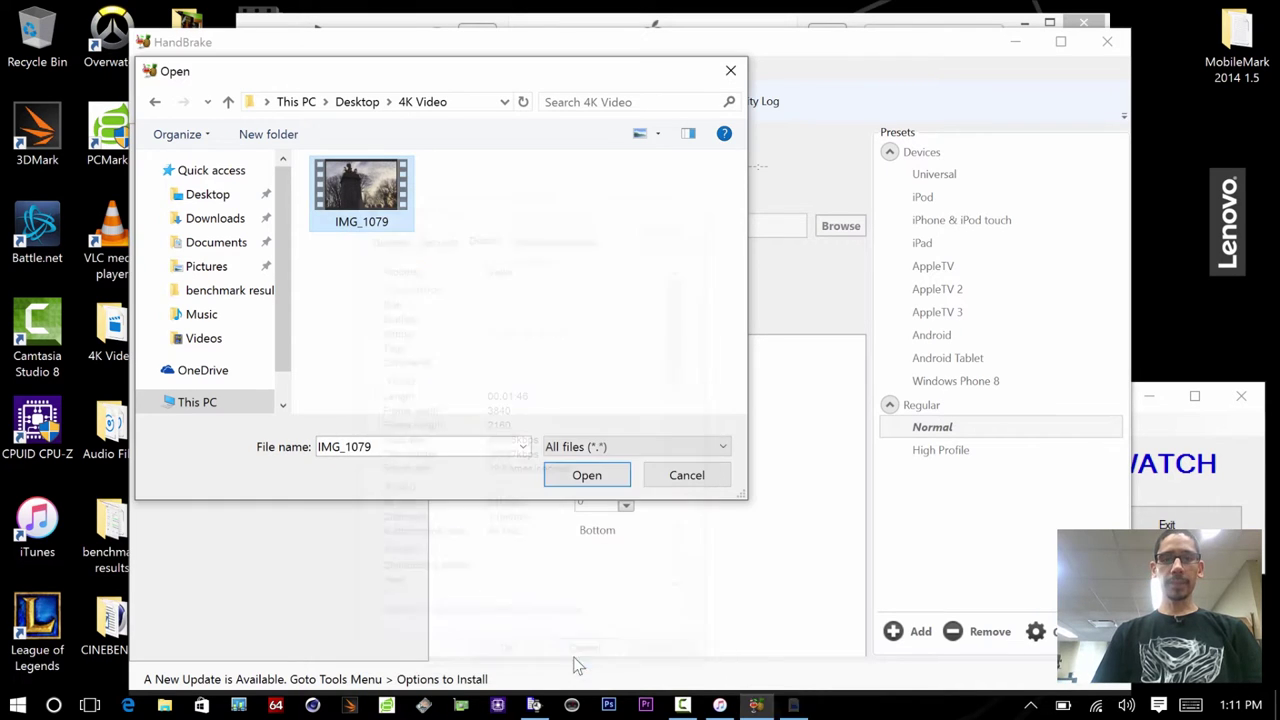
Load IMG_1079 as the source video and configure its output as an MKV container at 24 fps.
click(595, 474)
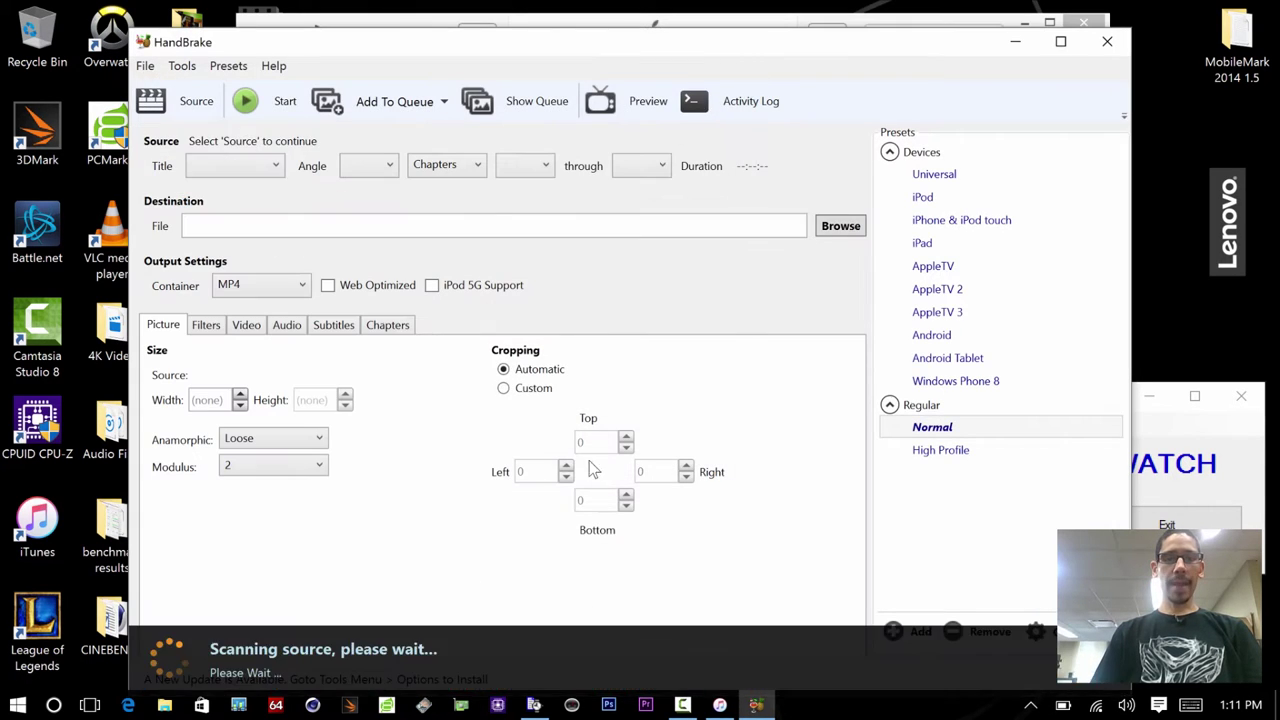
click(278, 289)
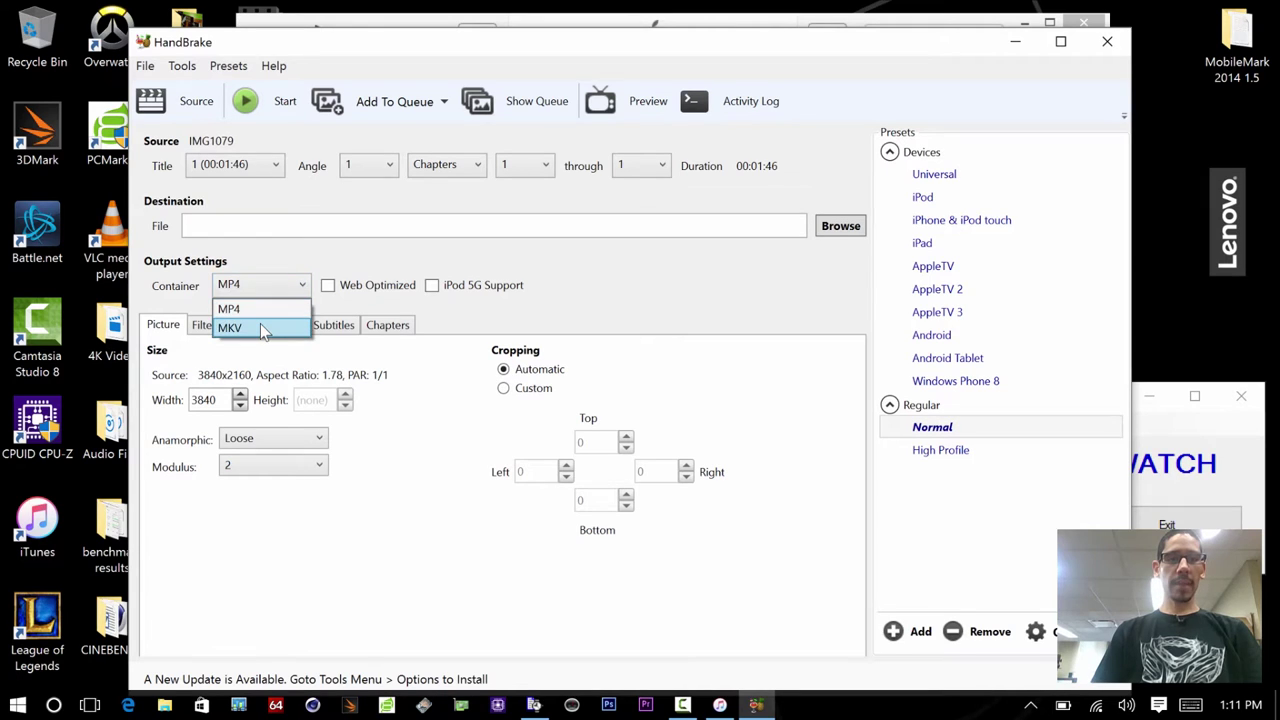
click(262, 329)
click(248, 326)
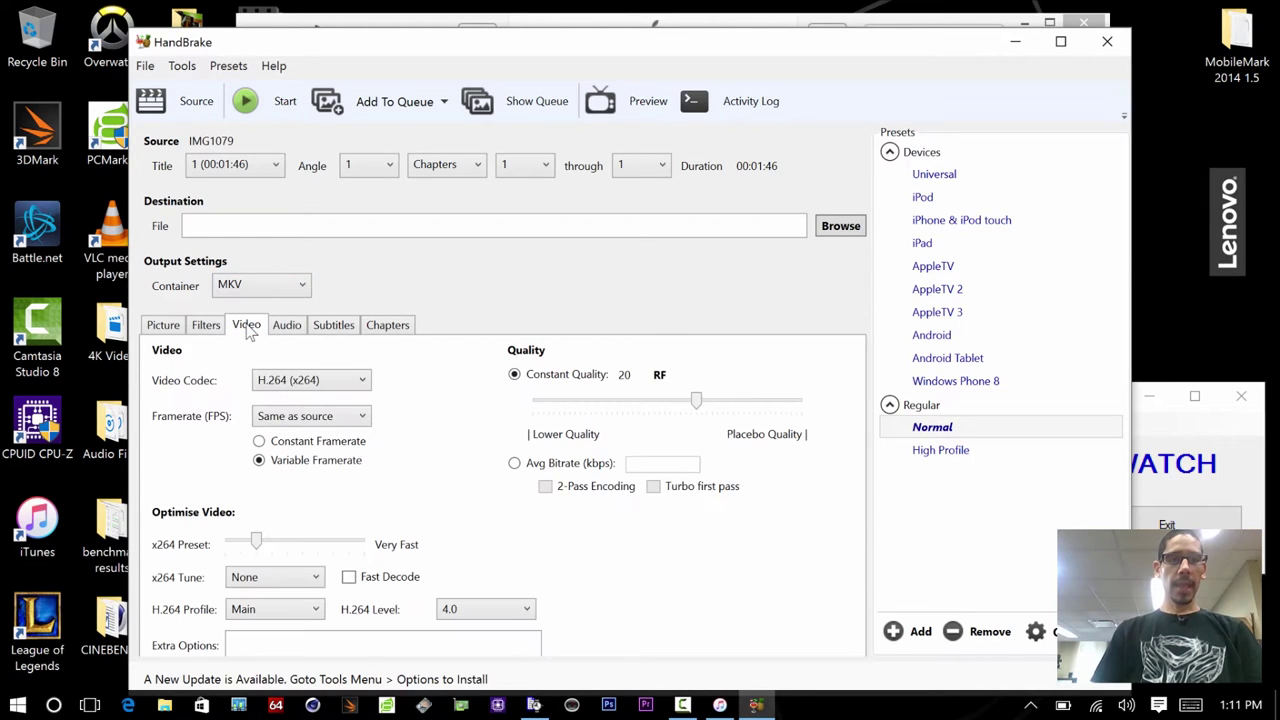
click(310, 417)
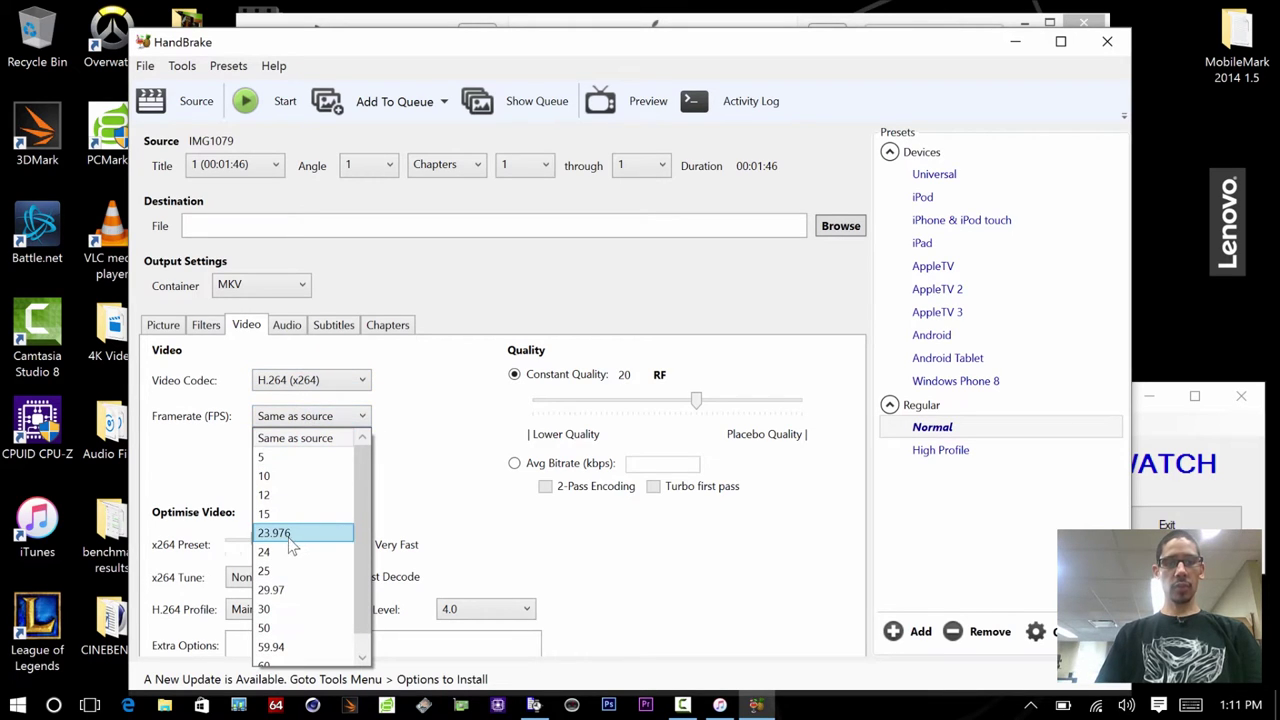
click(290, 553)
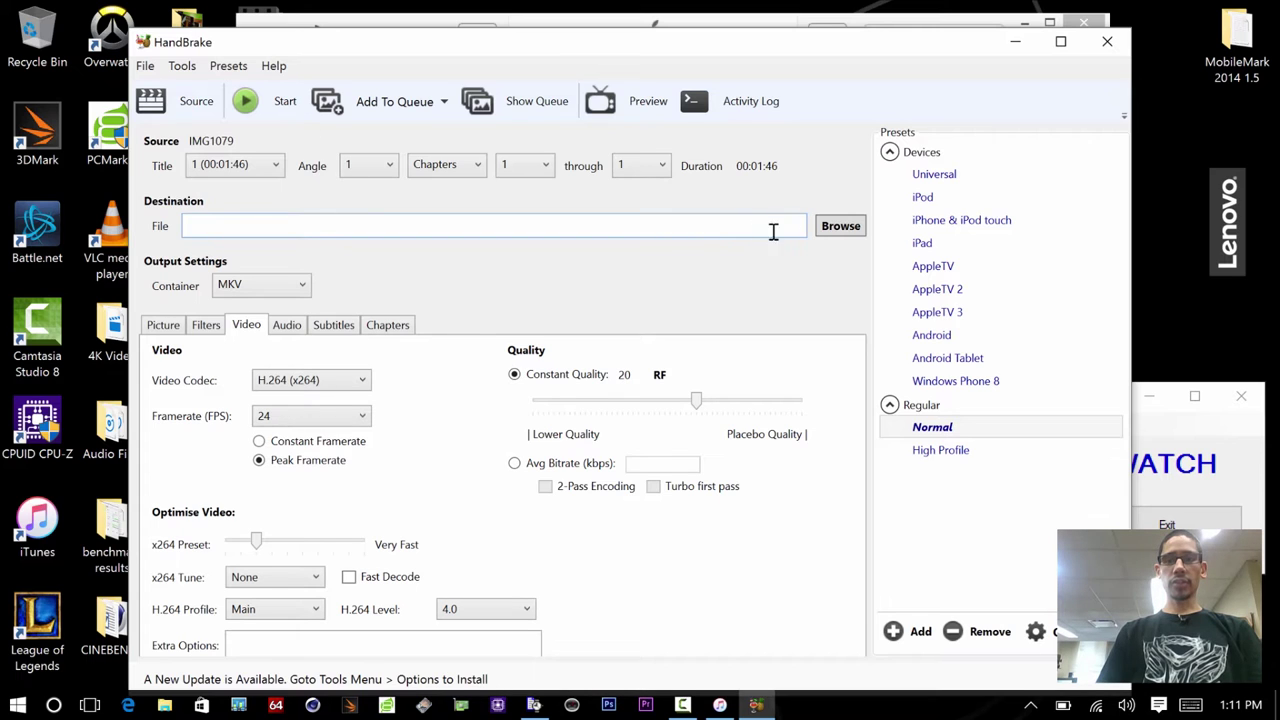
Set the encode's destination to a file named FinalConvert.mkv on the Desktop.
click(832, 235)
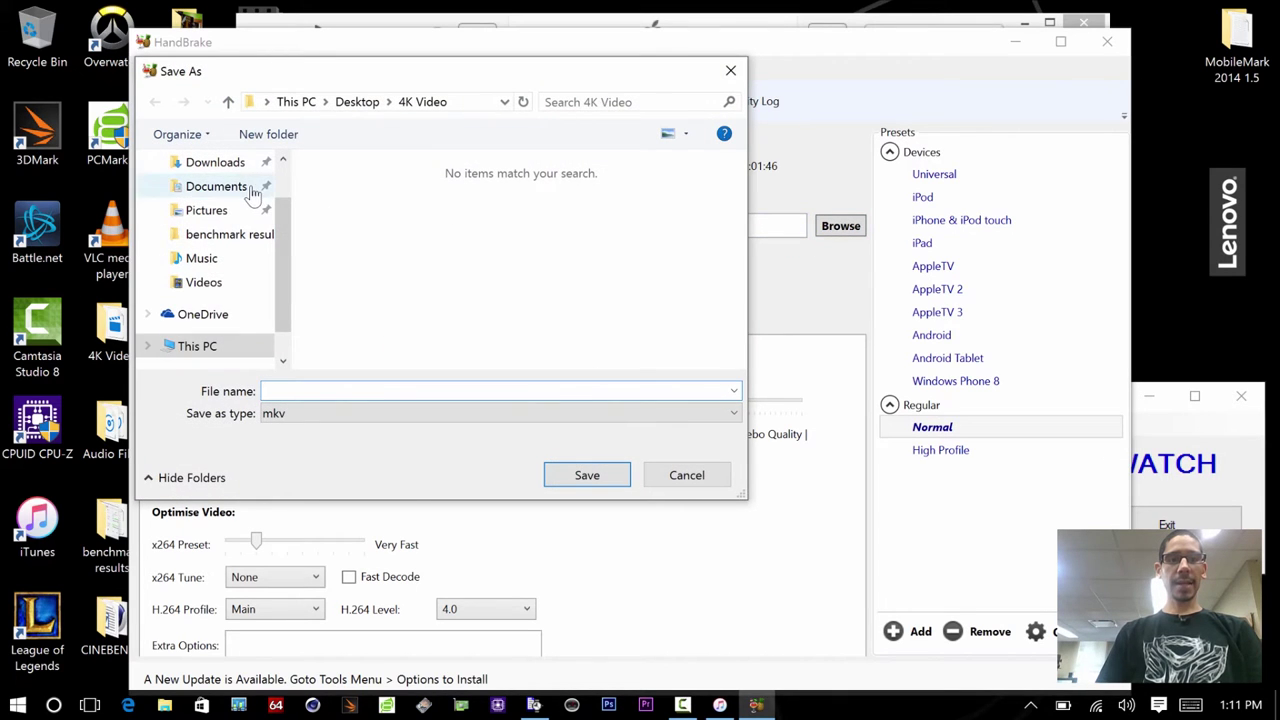
scroll(260, 190, up, 2)
click(207, 194)
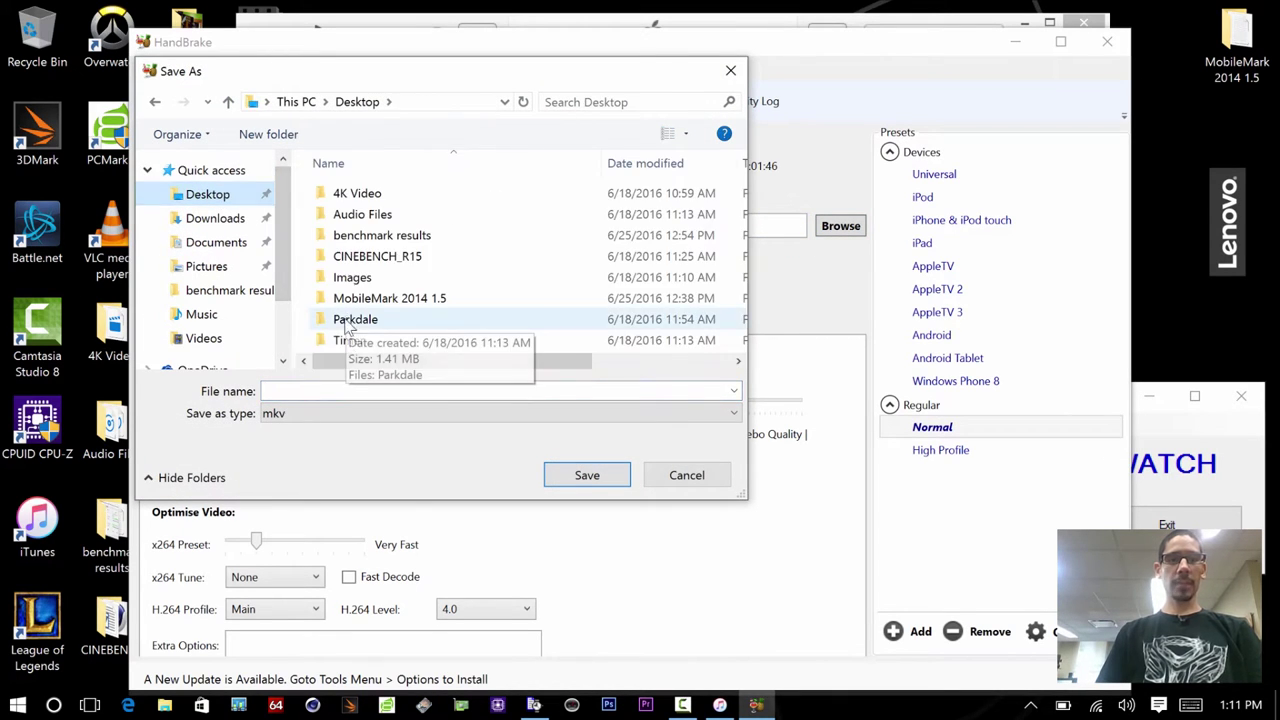
click(340, 390)
text(Fina)
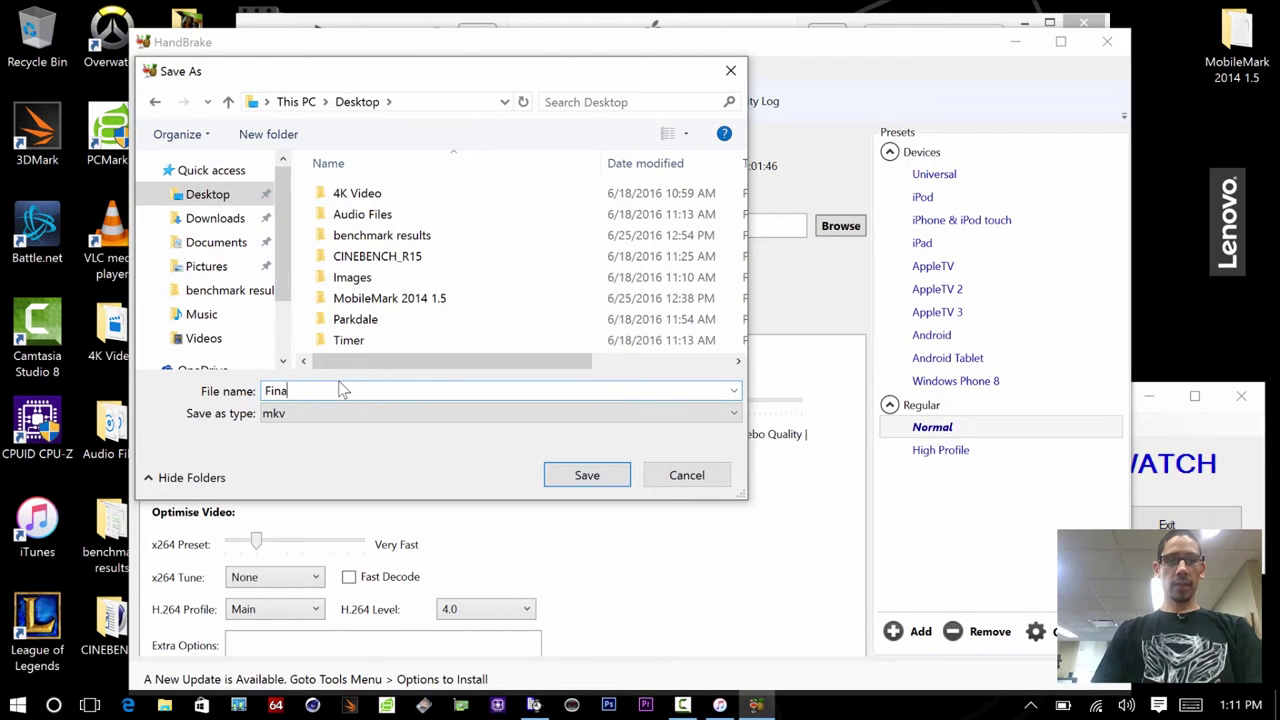
text(lConve)
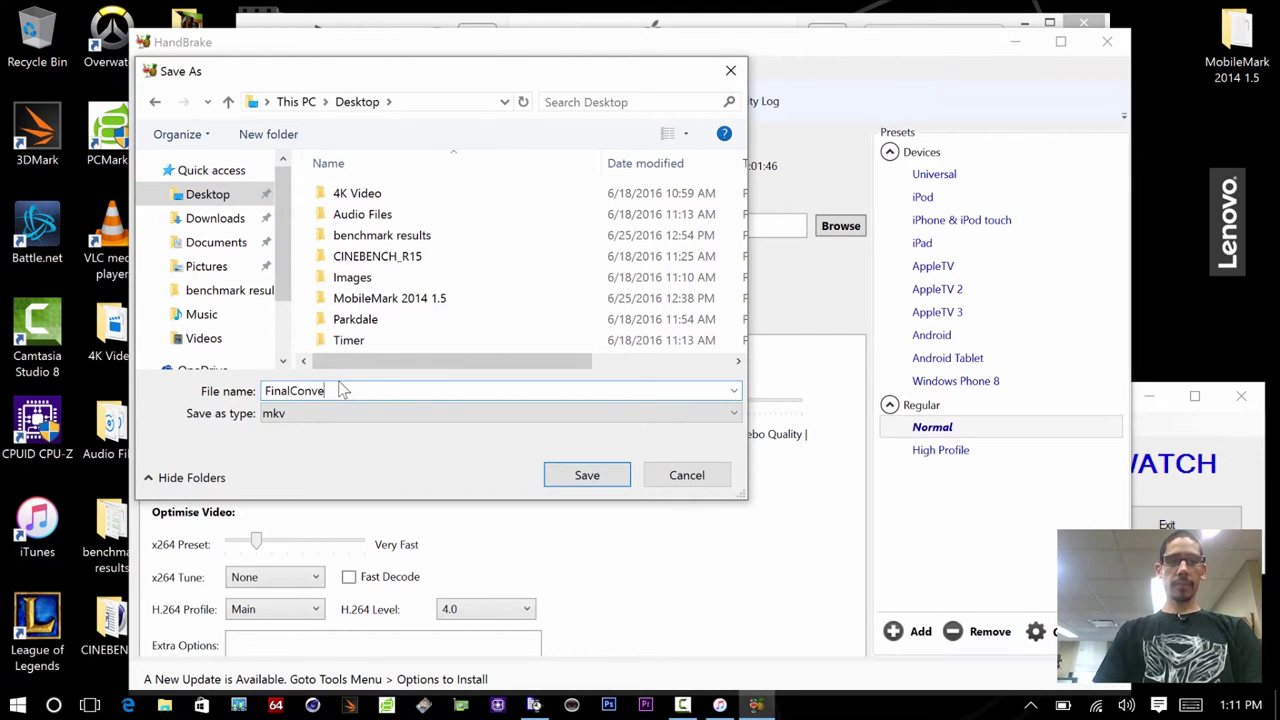
text(rt.)
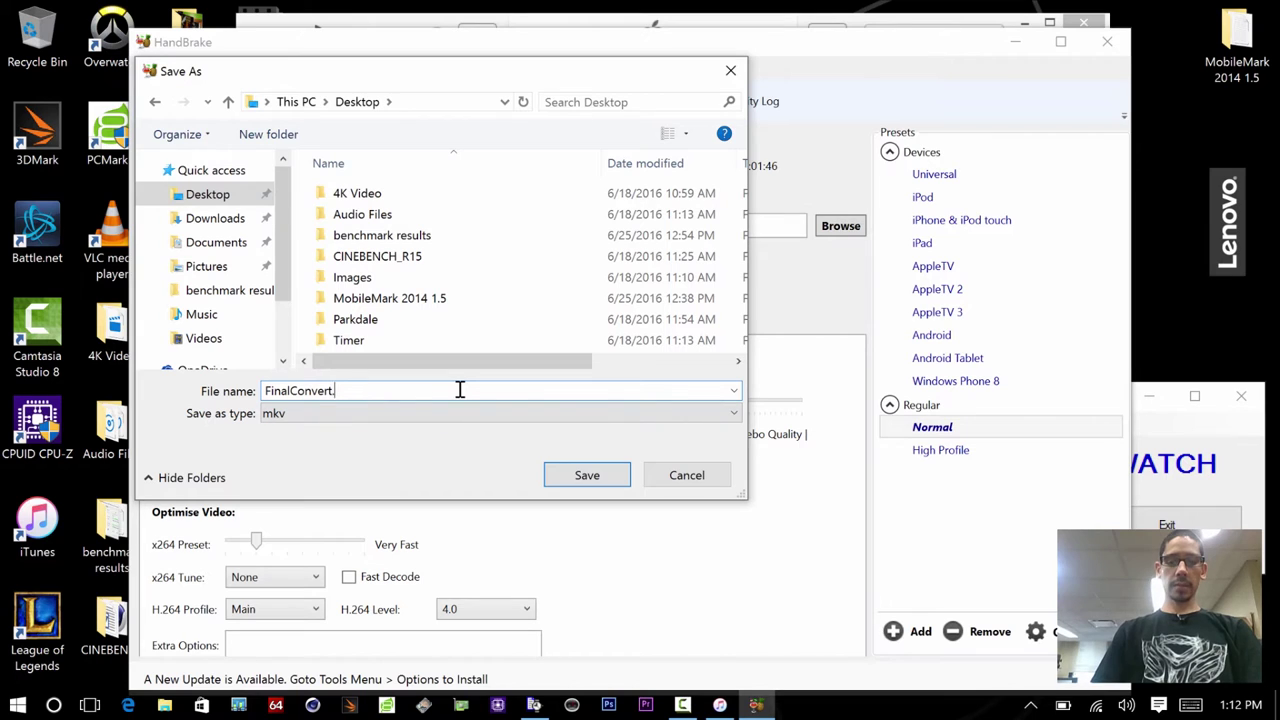
text(mkv)
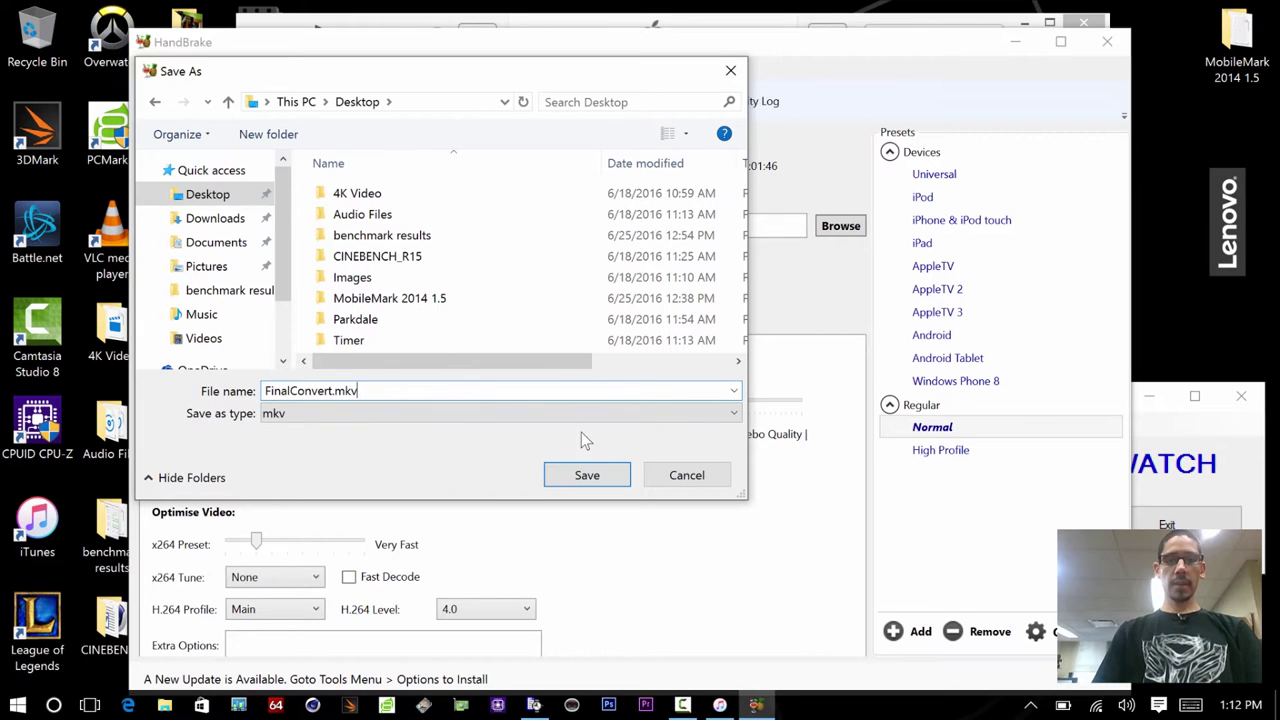
click(586, 475)
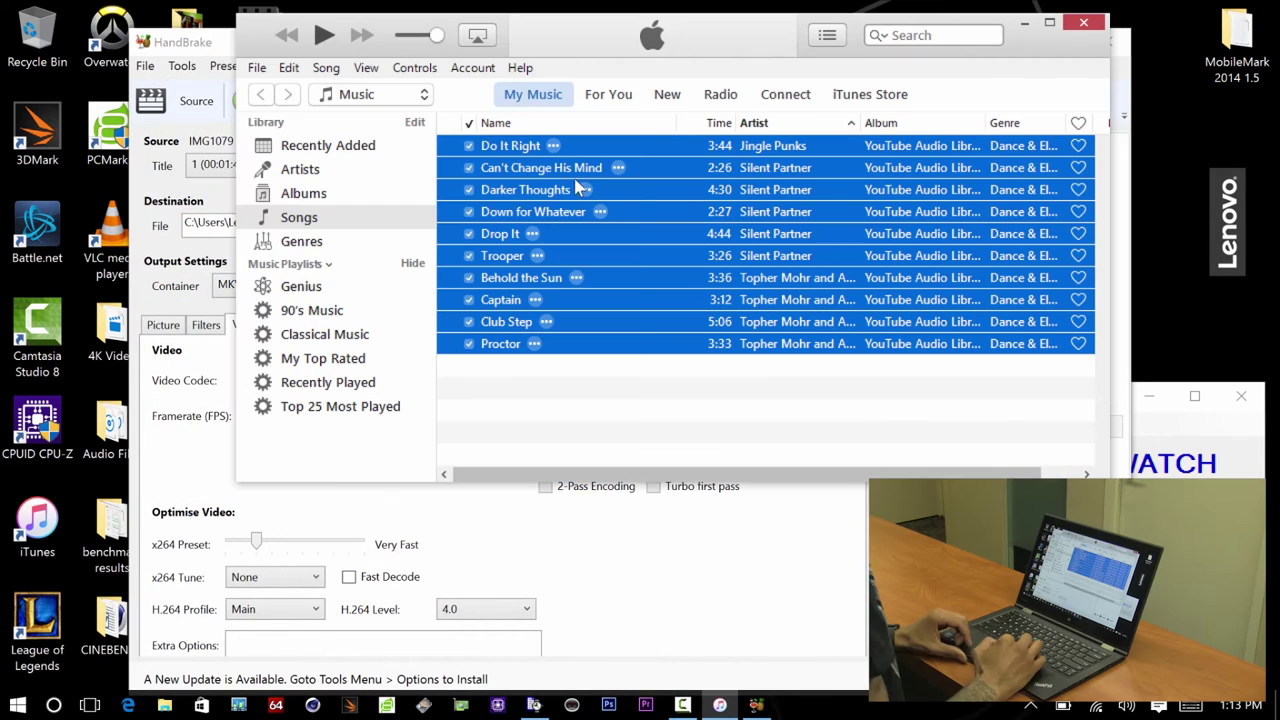
Convert all the selected iTunes songs to AAC versions.
click(257, 67)
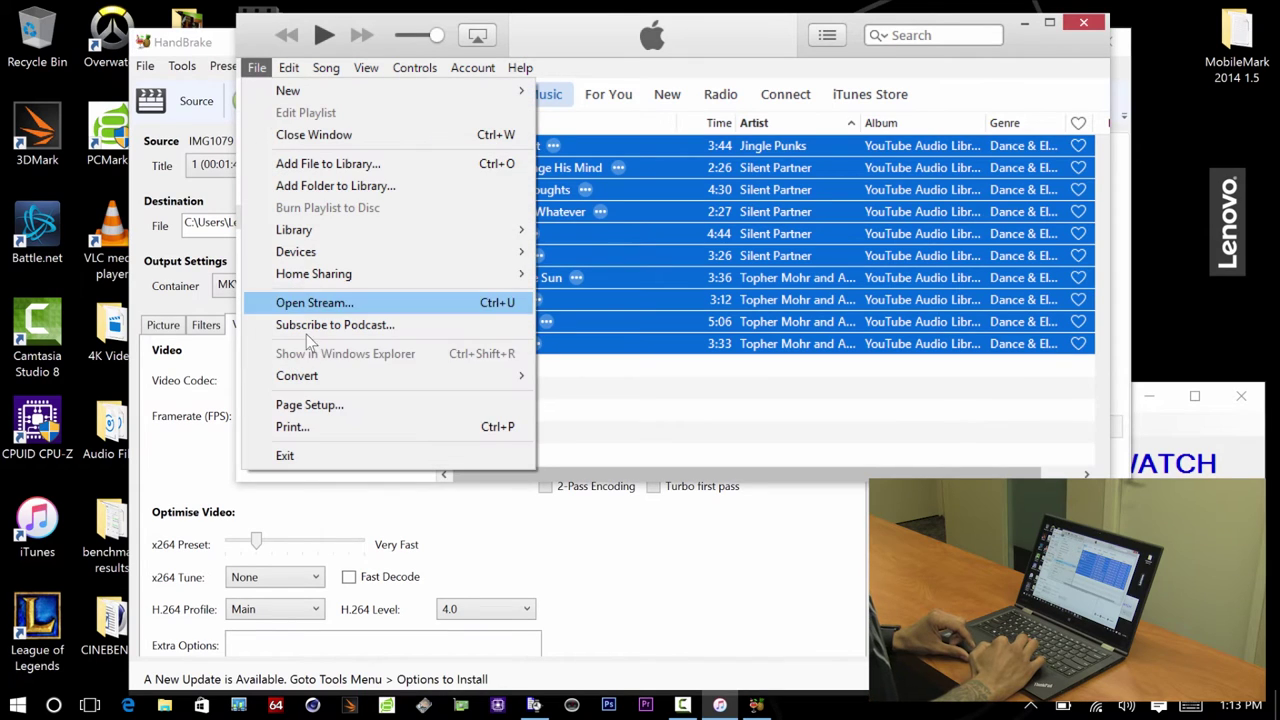
mouse_move(318, 375)
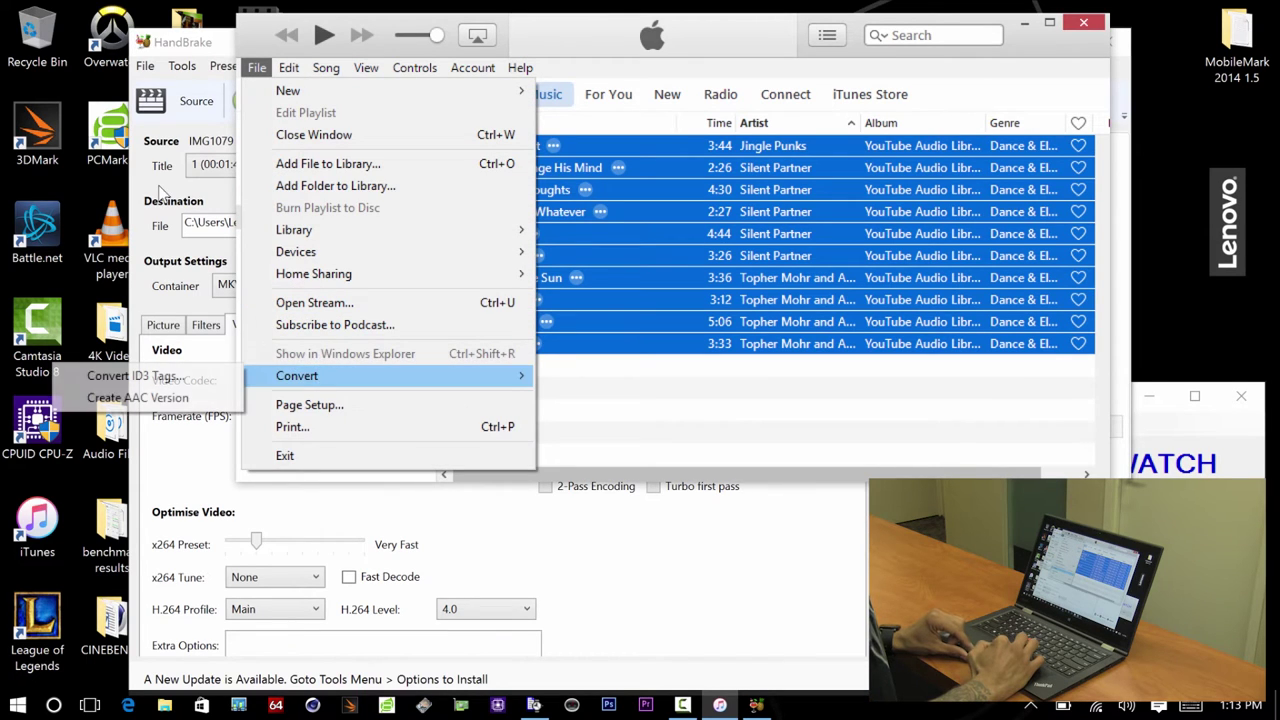
click(214, 397)
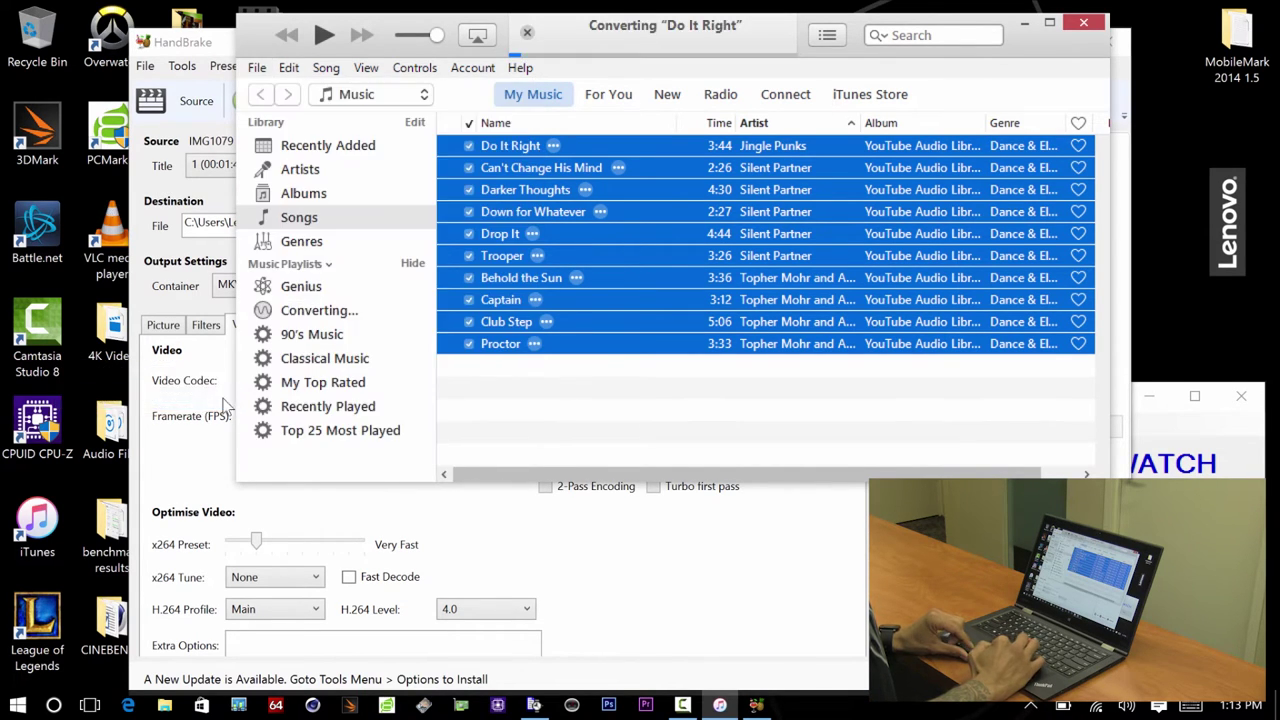
Start the HandBrake encode of the IMG_1079 video and start the stopwatch to time it.
click(478, 555)
click(268, 110)
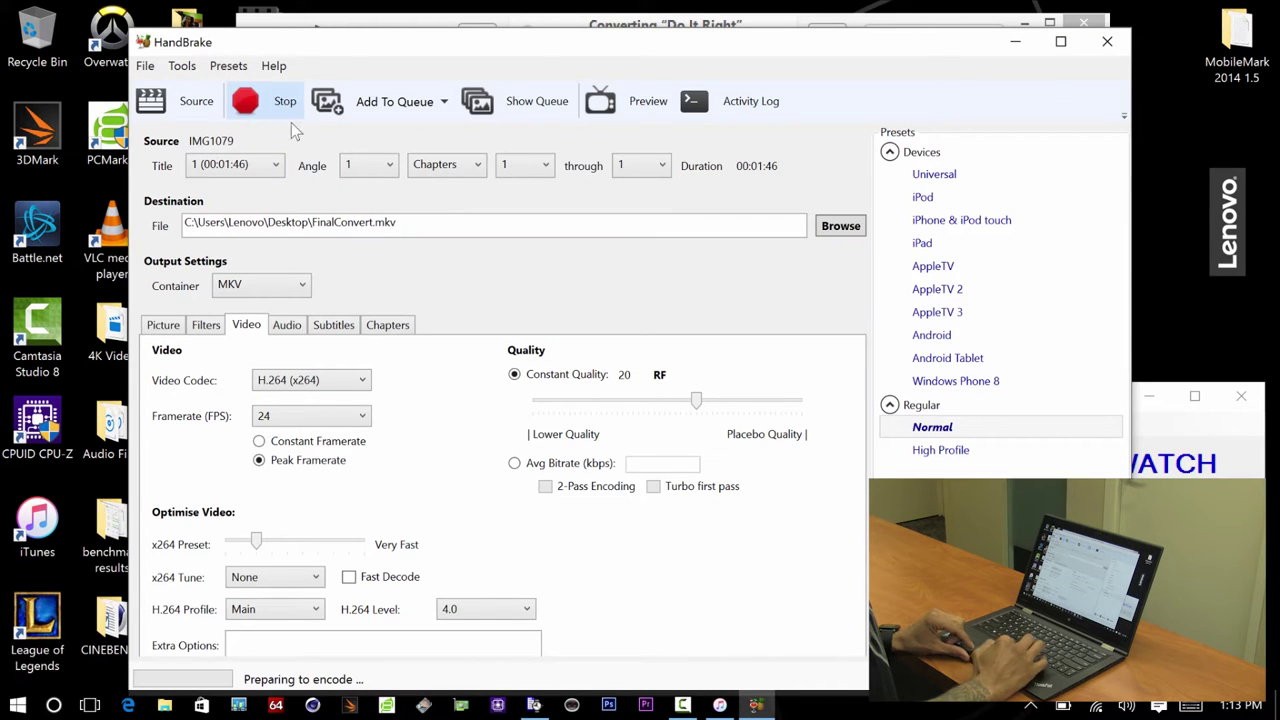
click(533, 705)
key(space)
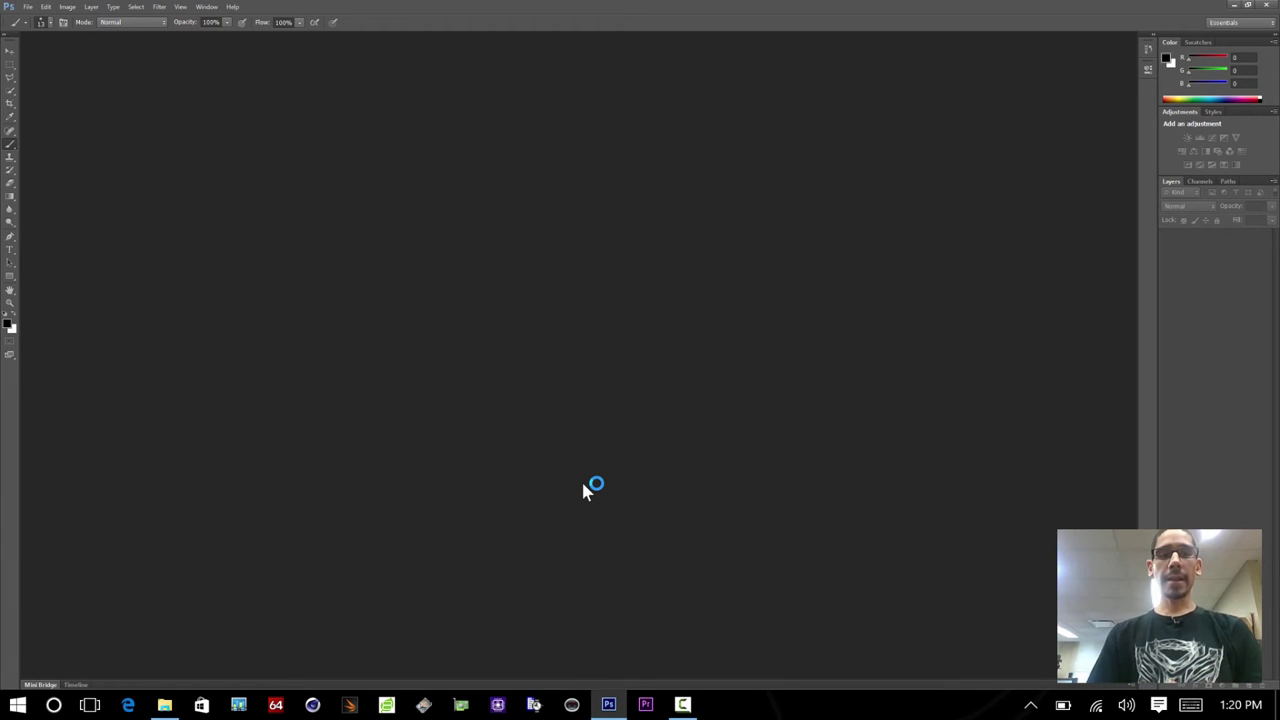
Switch to the Images folder in File Explorer and select the photo IMG_20150424_225158 - Copy.
click(164, 704)
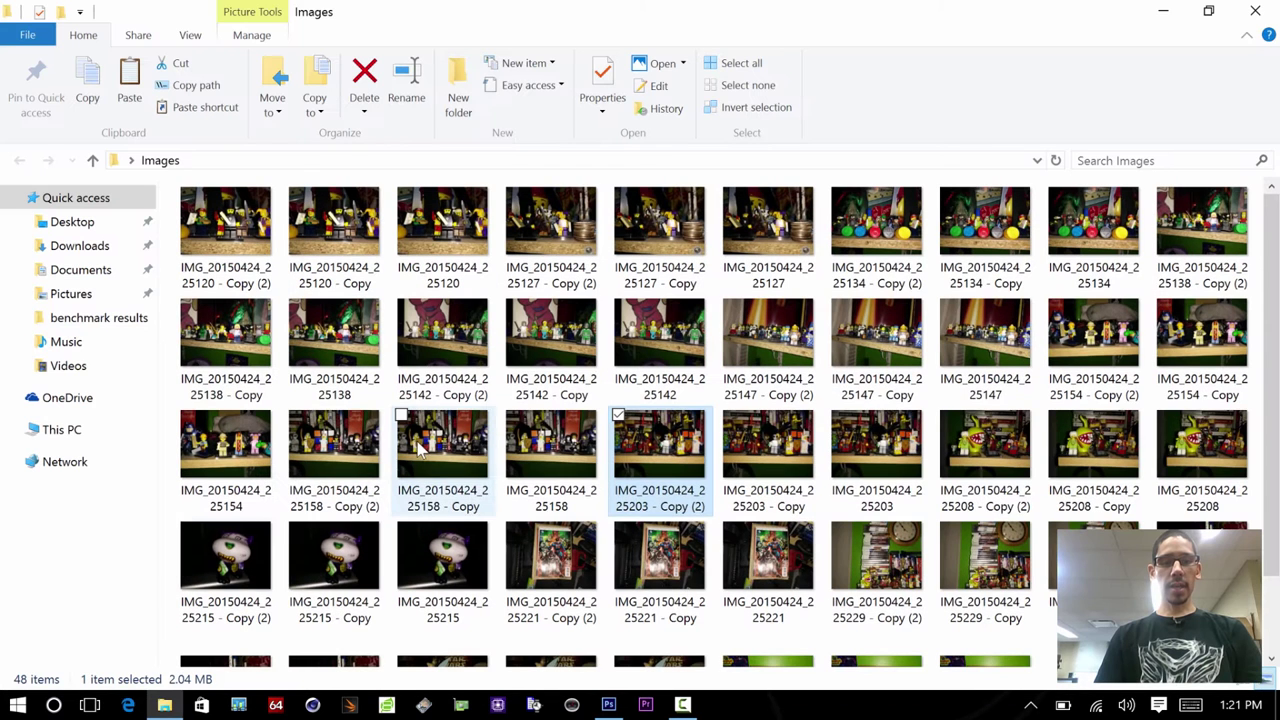
click(420, 452)
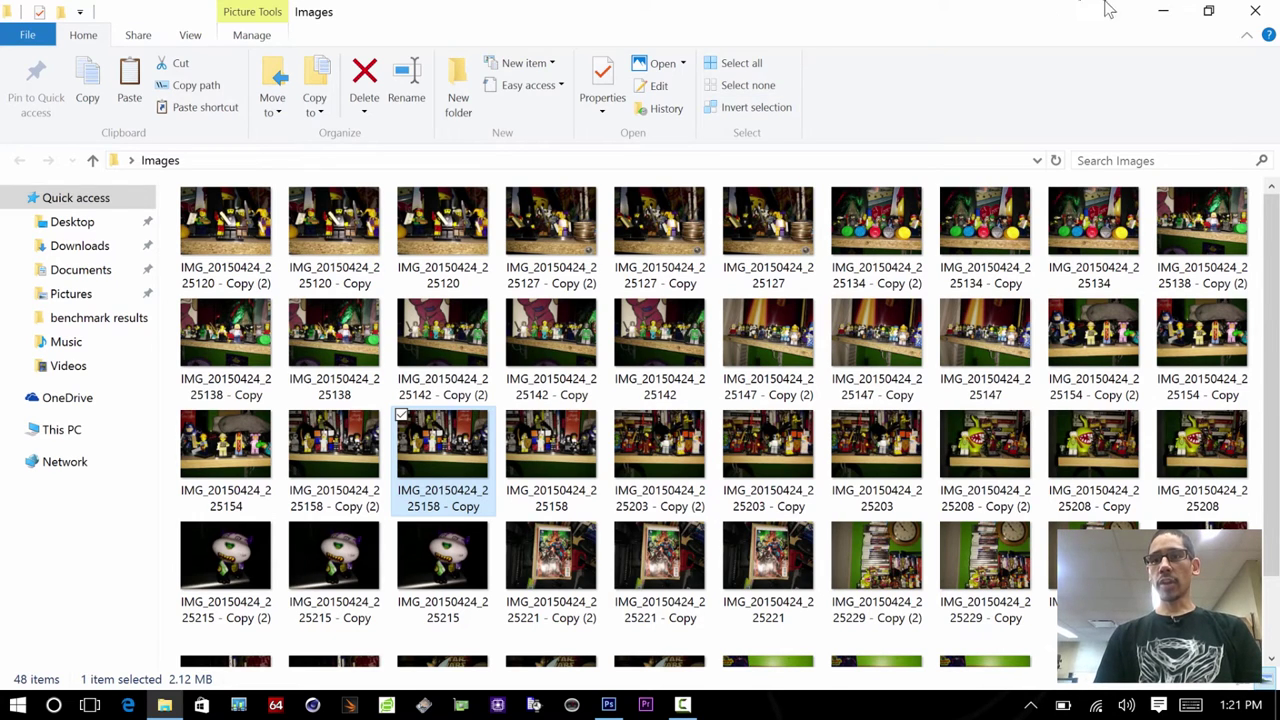
Switch to Photoshop, open the Image Processor script and choose the Desktop's Images folder as the source.
click(1163, 10)
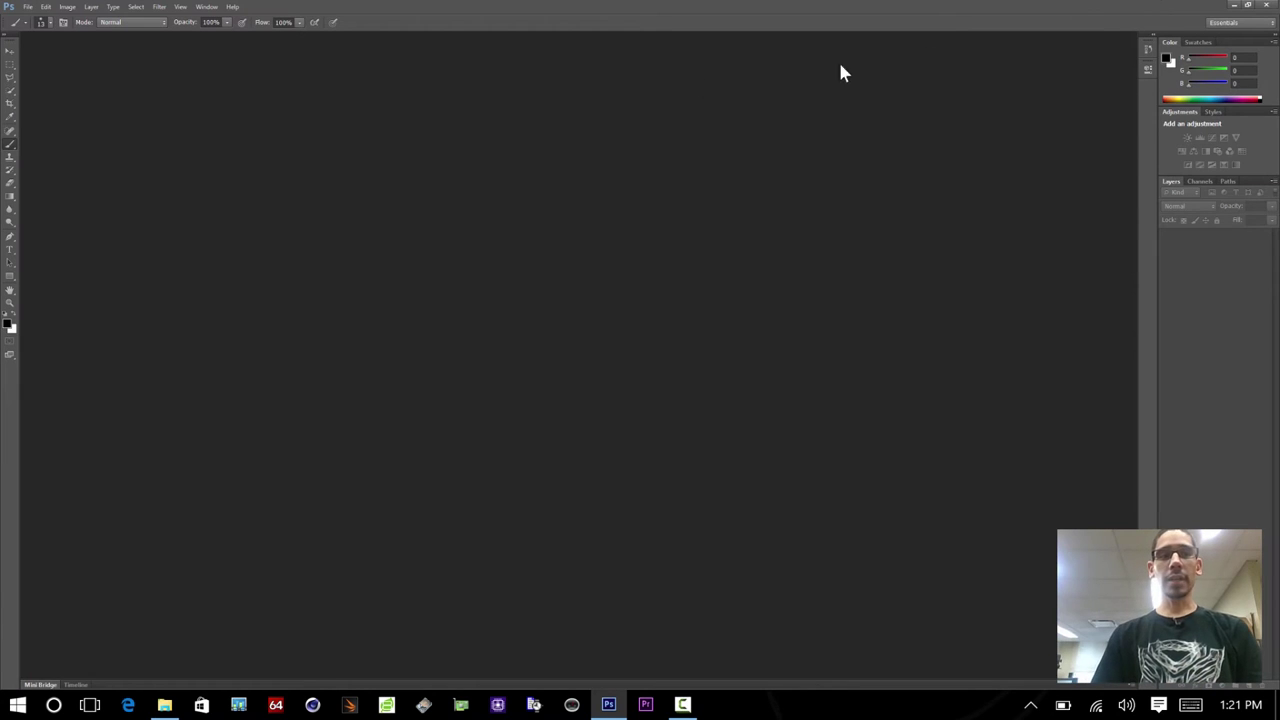
click(28, 7)
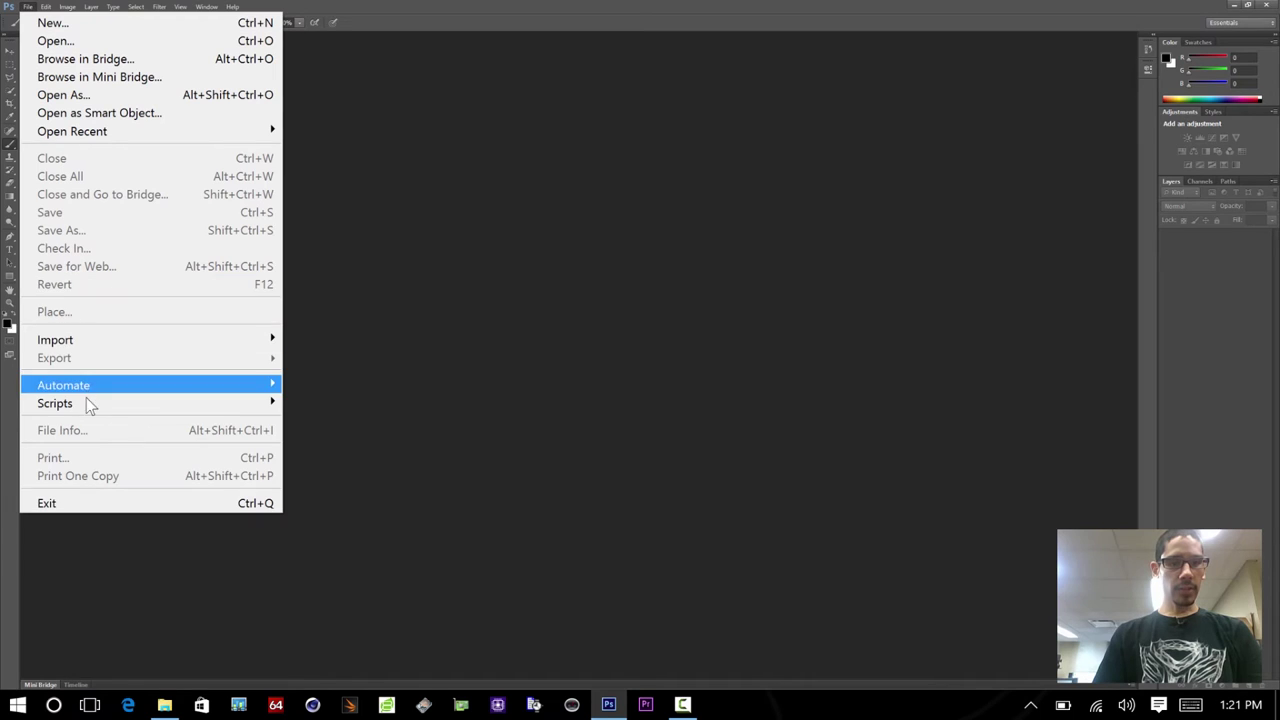
mouse_move(98, 412)
click(329, 403)
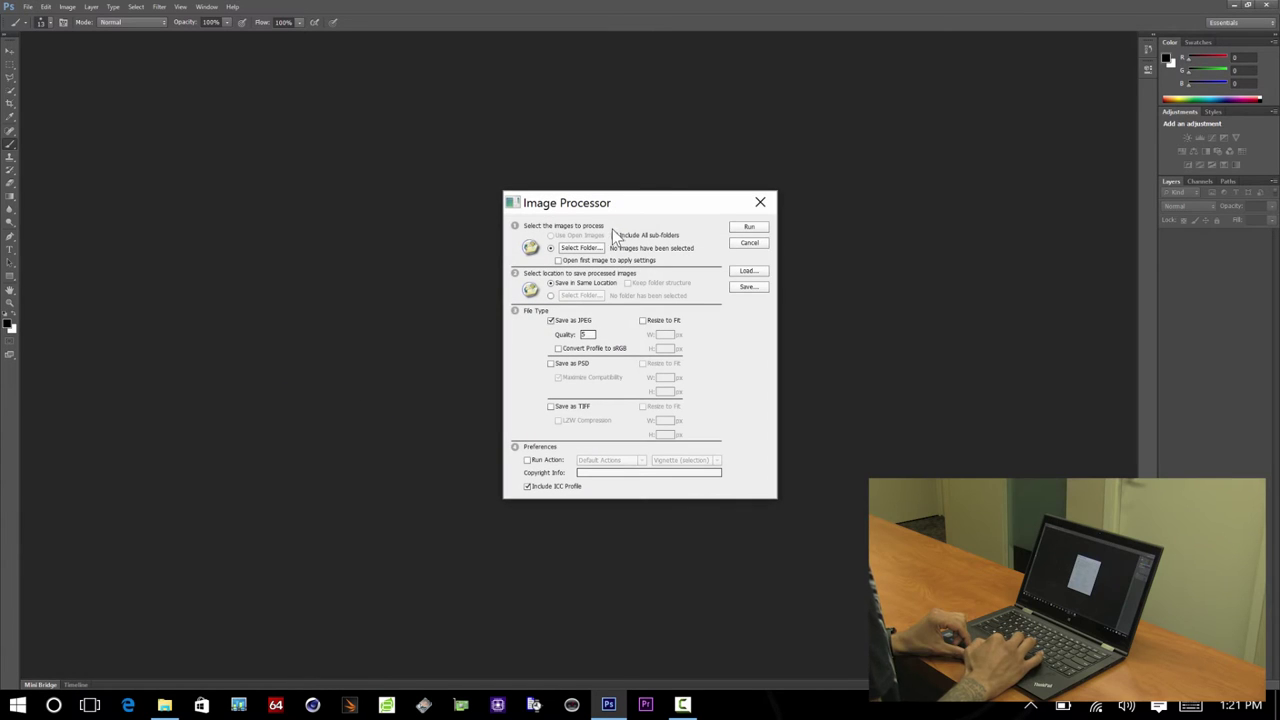
click(581, 247)
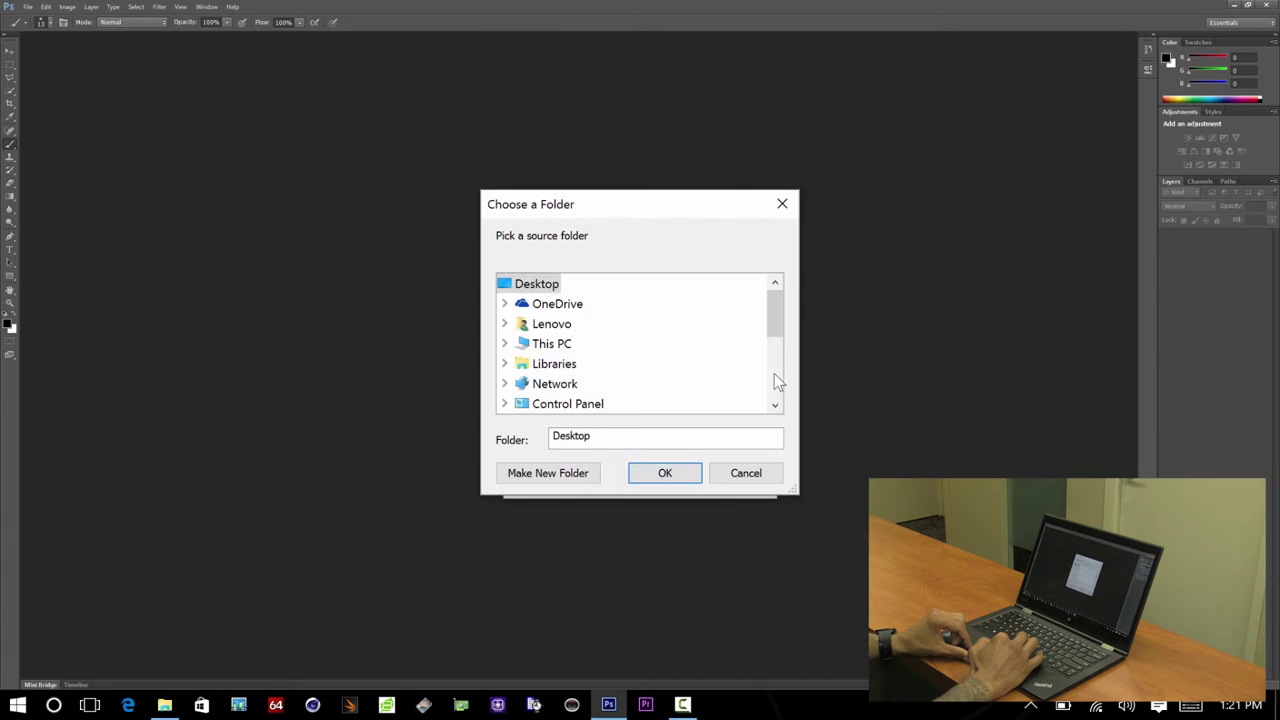
click(781, 383)
click(575, 404)
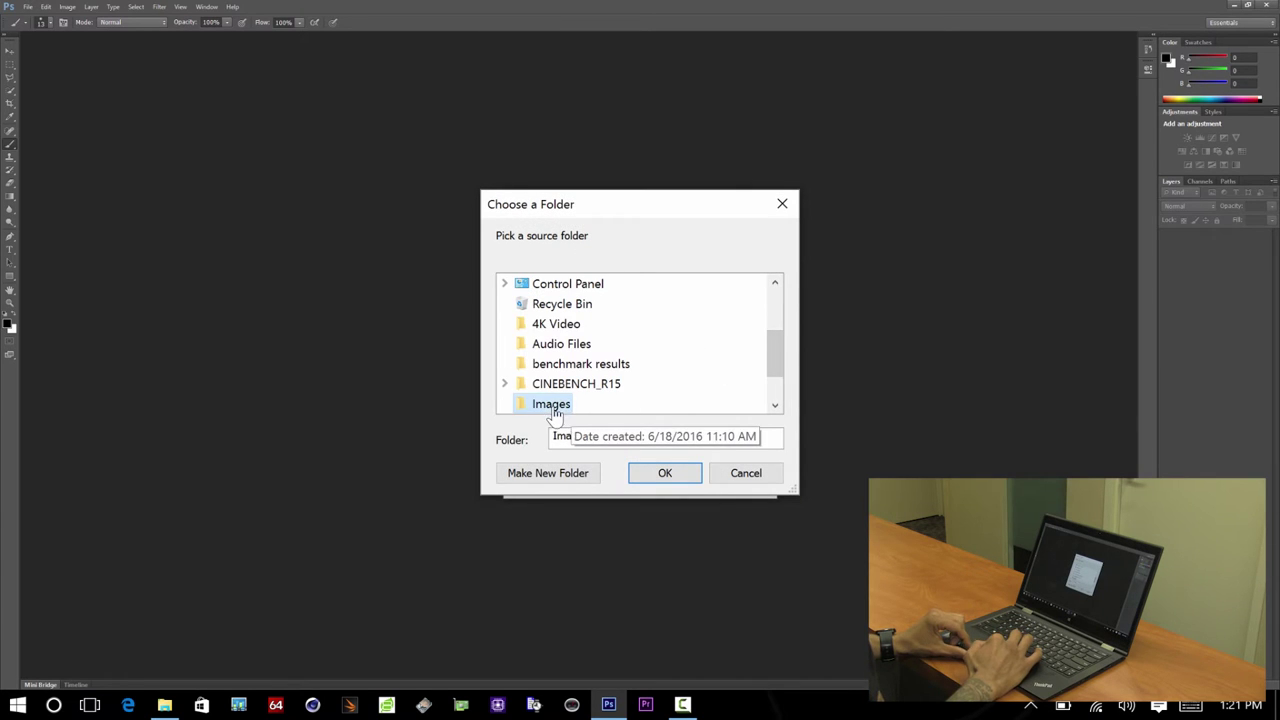
click(655, 477)
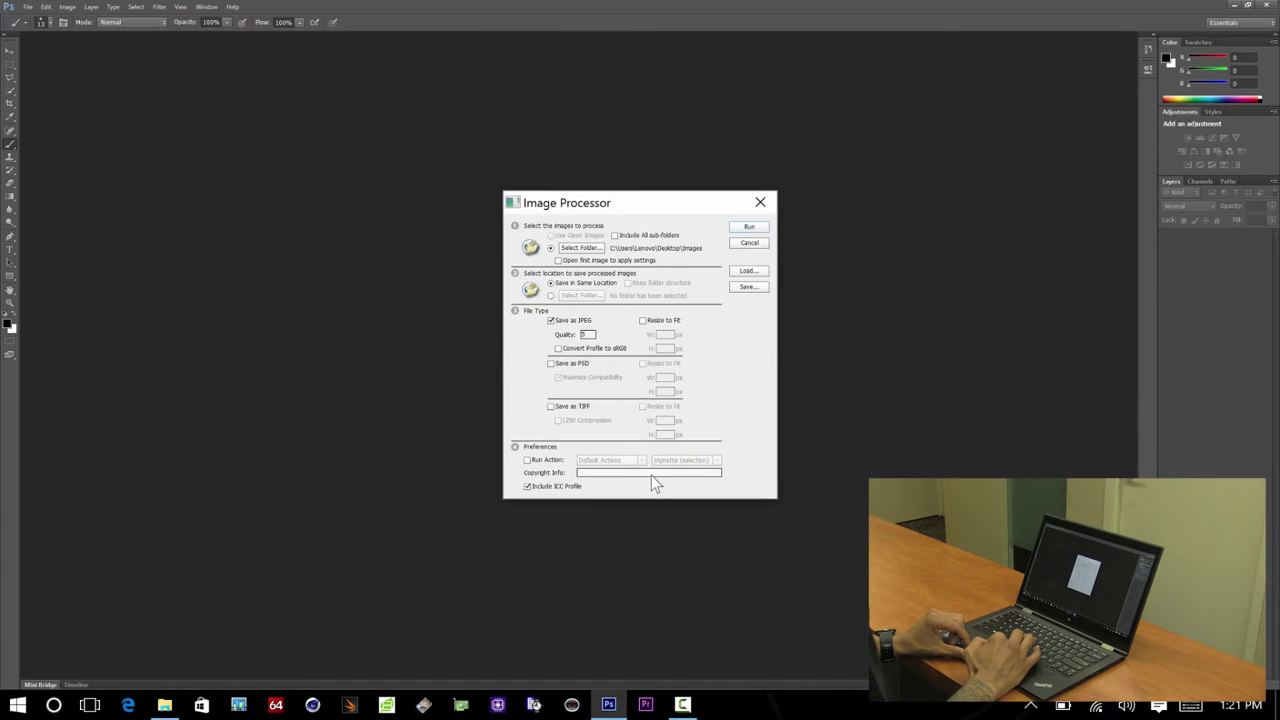
Set the JPEG quality to 12 and have the processor run the Quadrant Colors action from Default Actions.
double_click(591, 334)
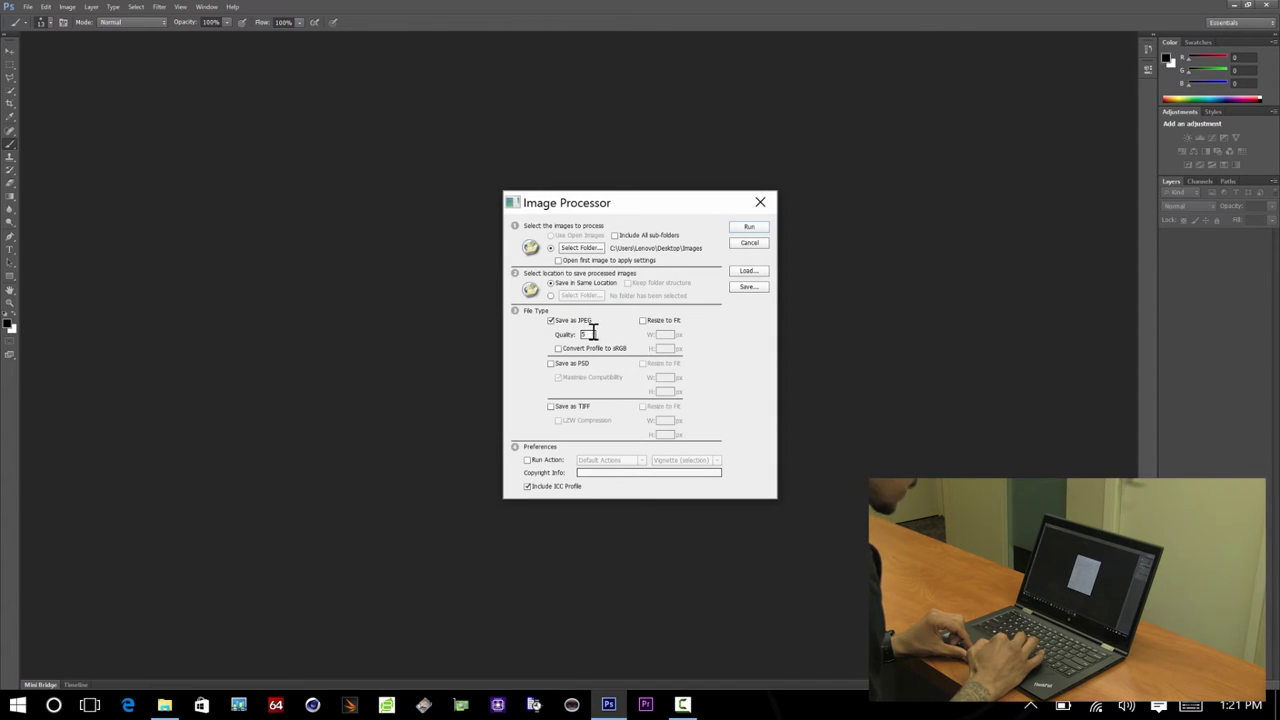
text(12)
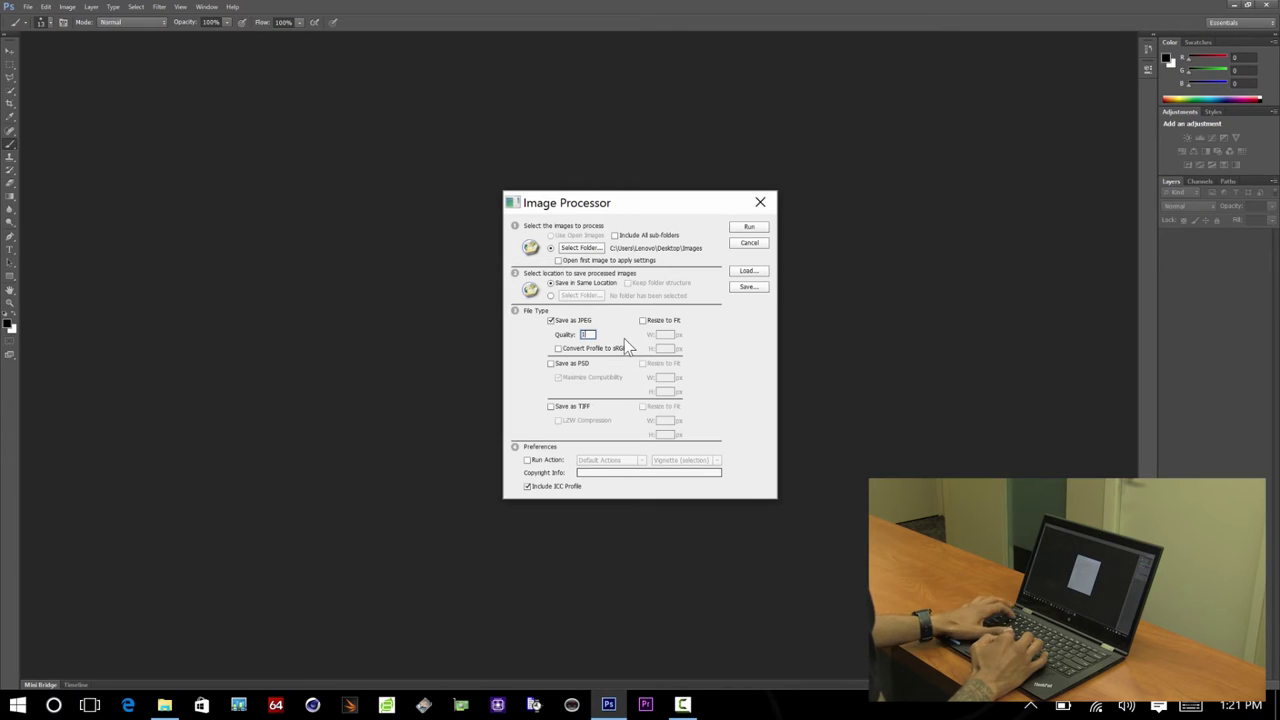
click(547, 461)
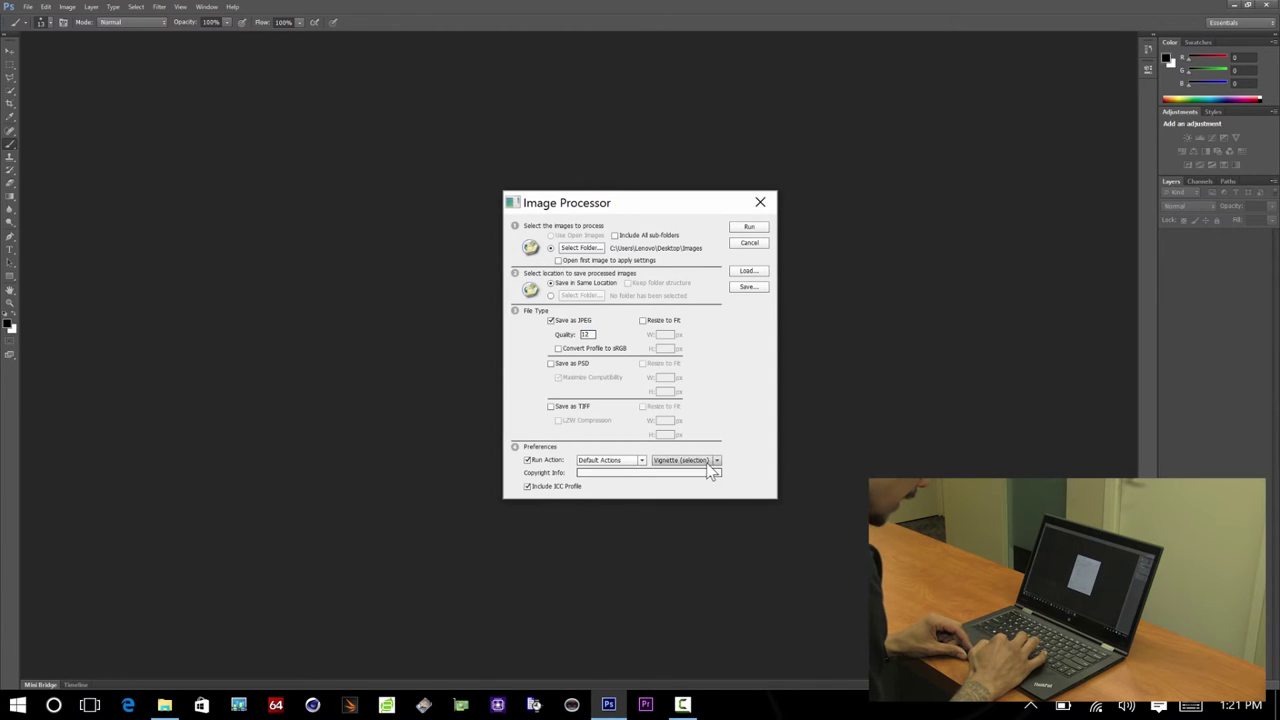
click(702, 460)
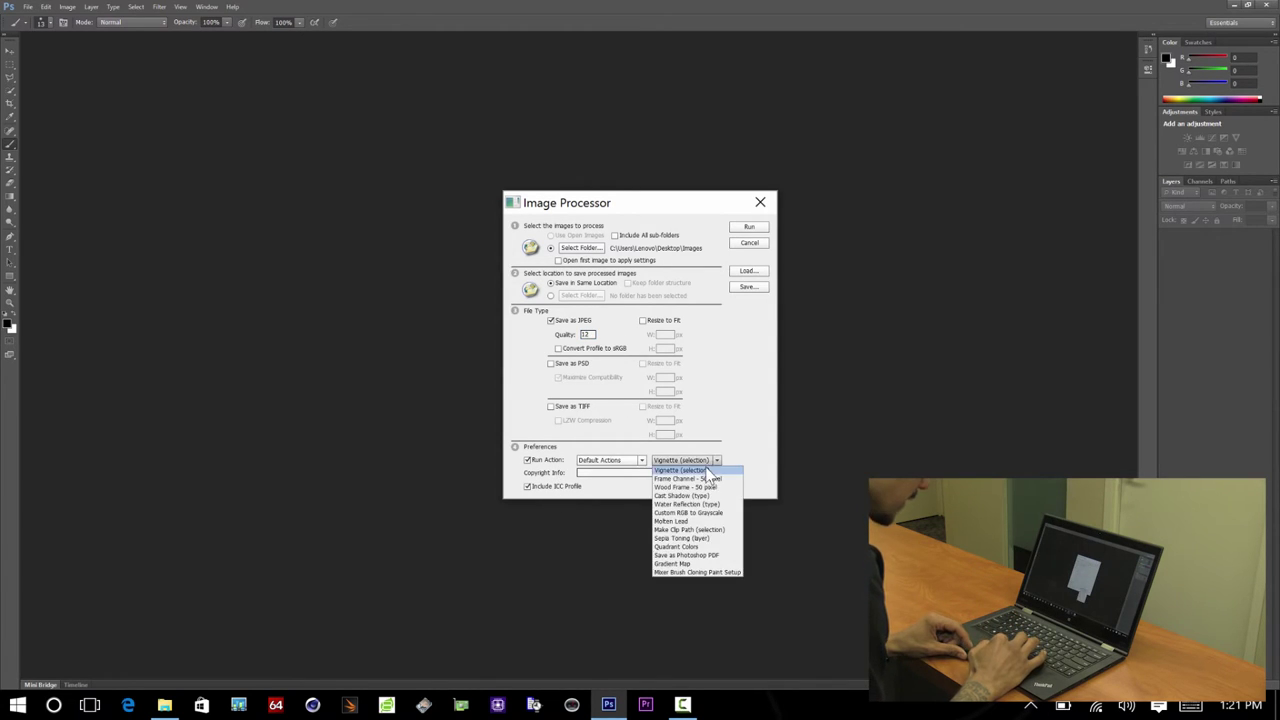
click(676, 547)
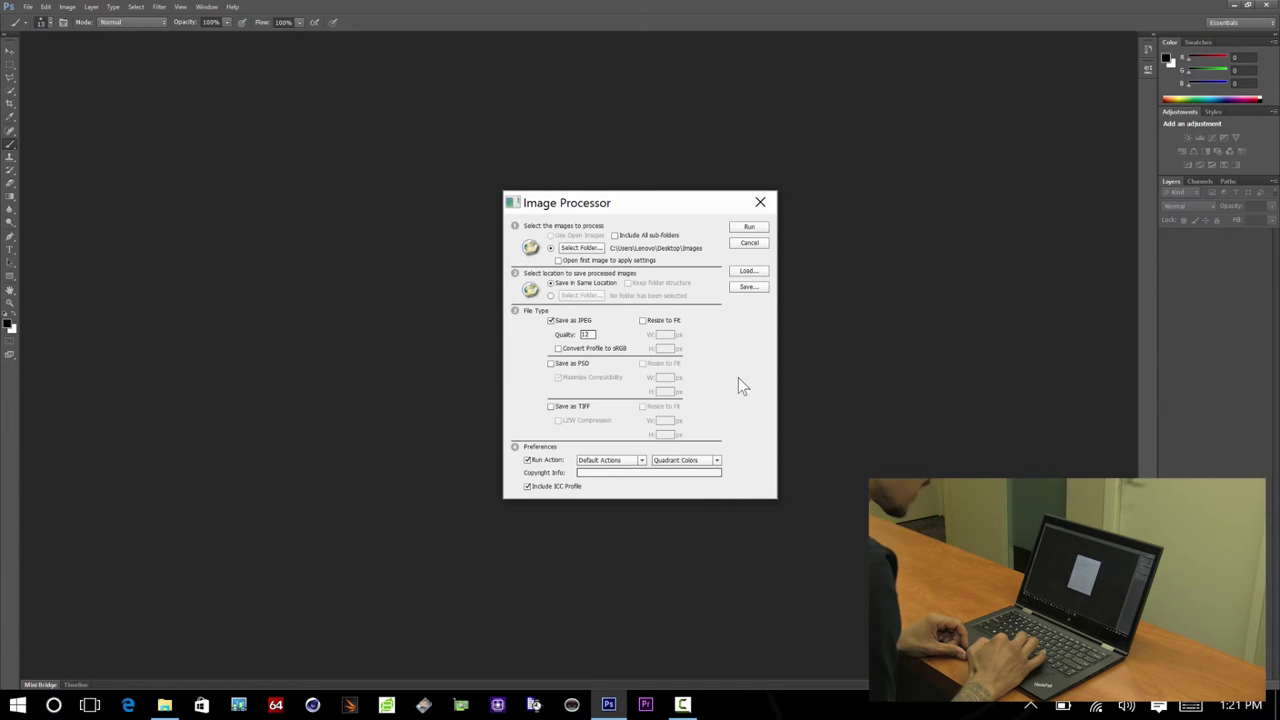
Move the stopwatch window clear of the Image Processor dialog, run the batch and time it with the stopwatch.
click(534, 705)
drag(663, 263, 971, 467)
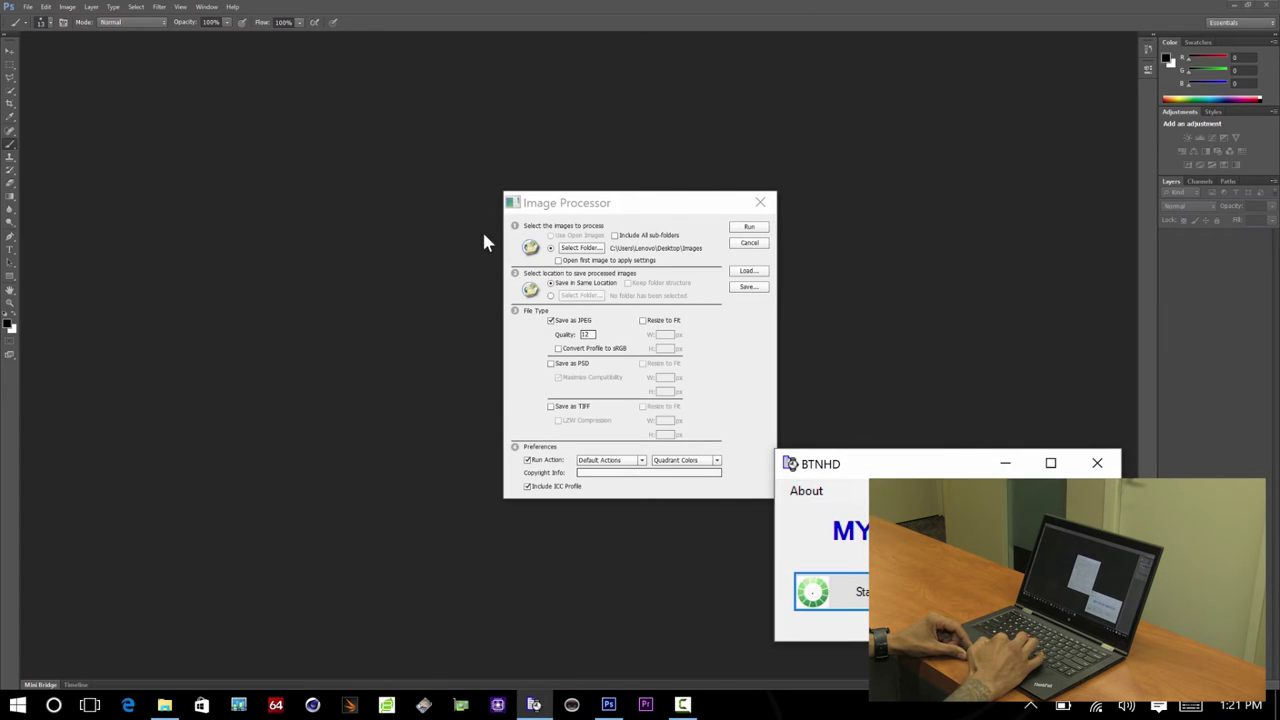
click(749, 227)
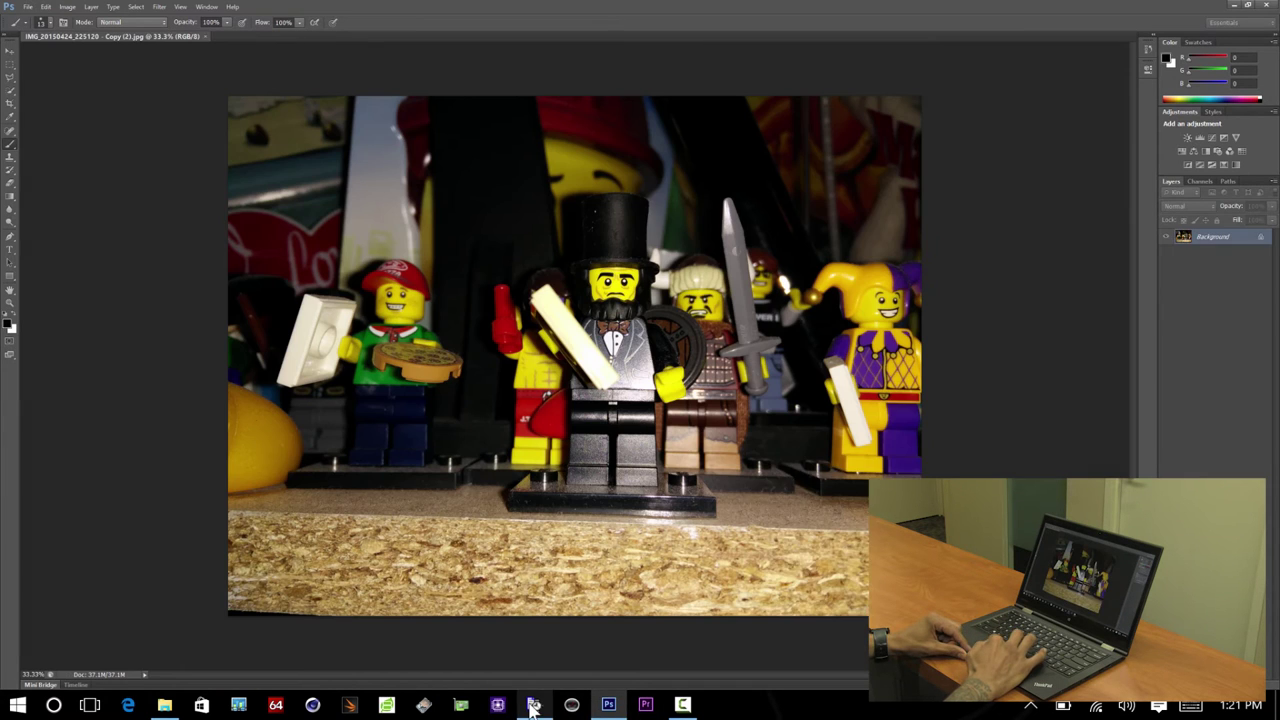
click(534, 705)
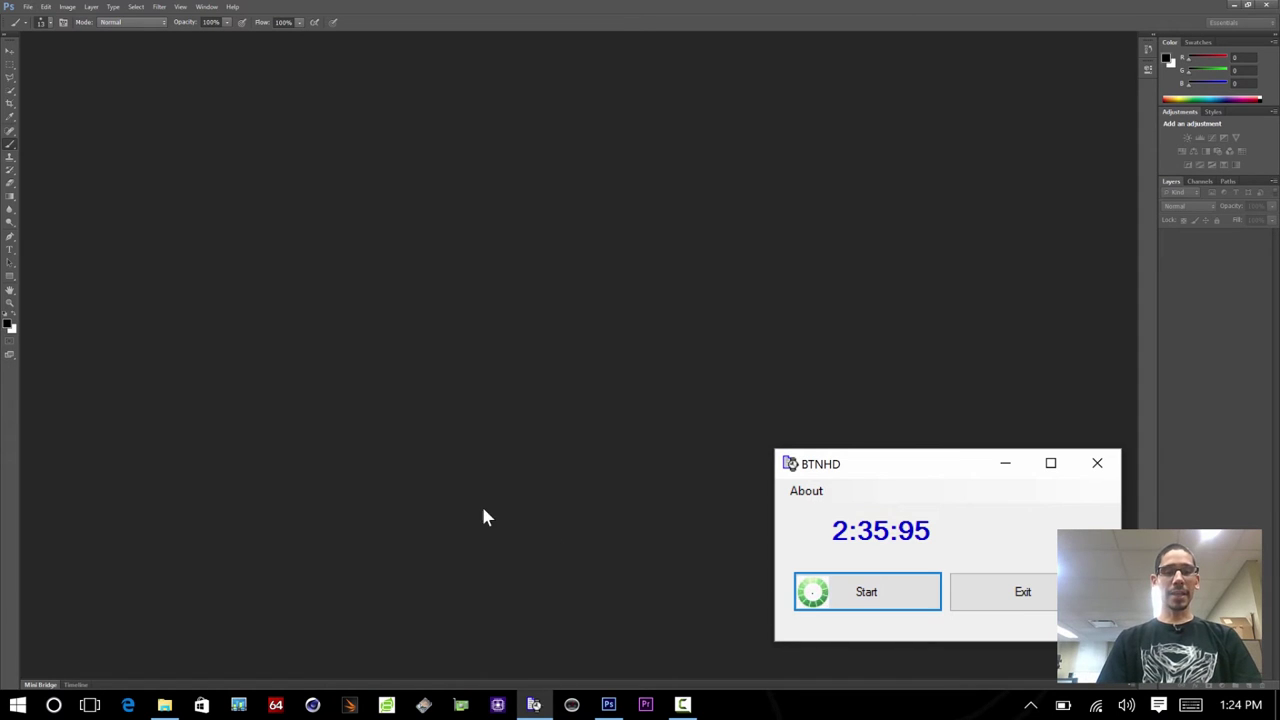
Open the processed photo IMG_20150424_225120 - Copy (2).jpg from File Explorer to check the colour effect, and close it.
click(165, 705)
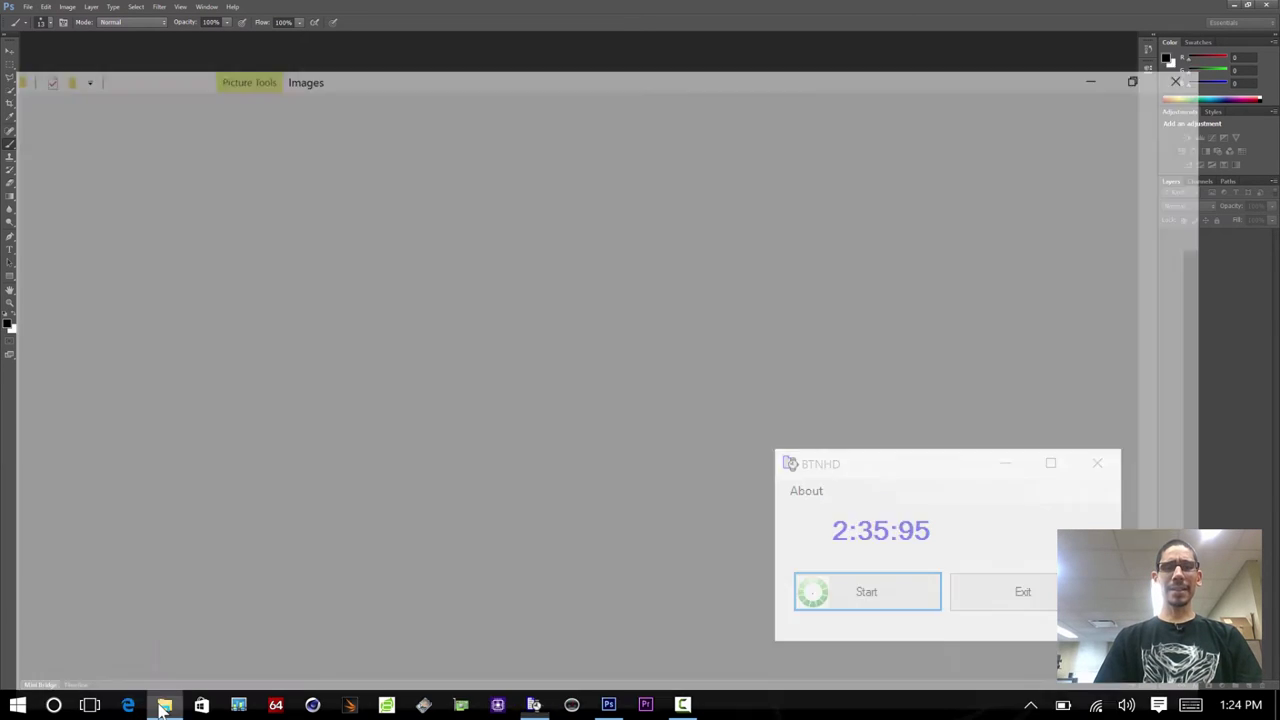
double_click(231, 268)
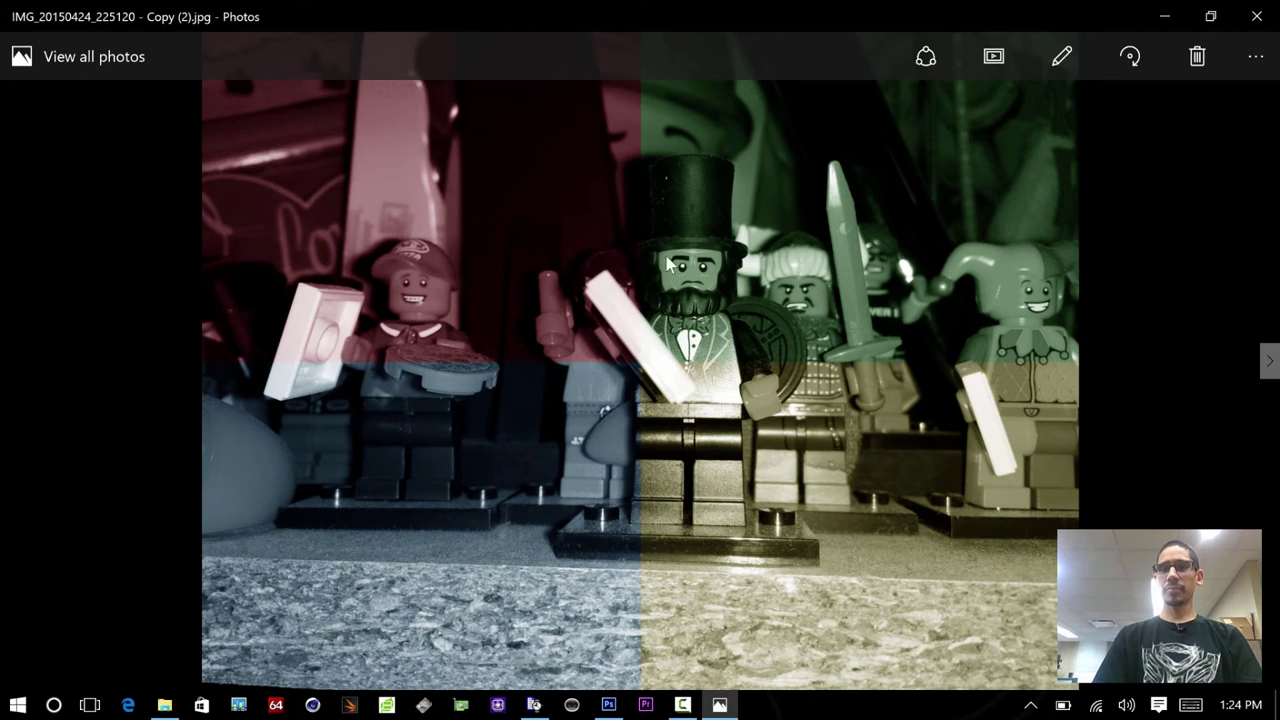
click(1257, 17)
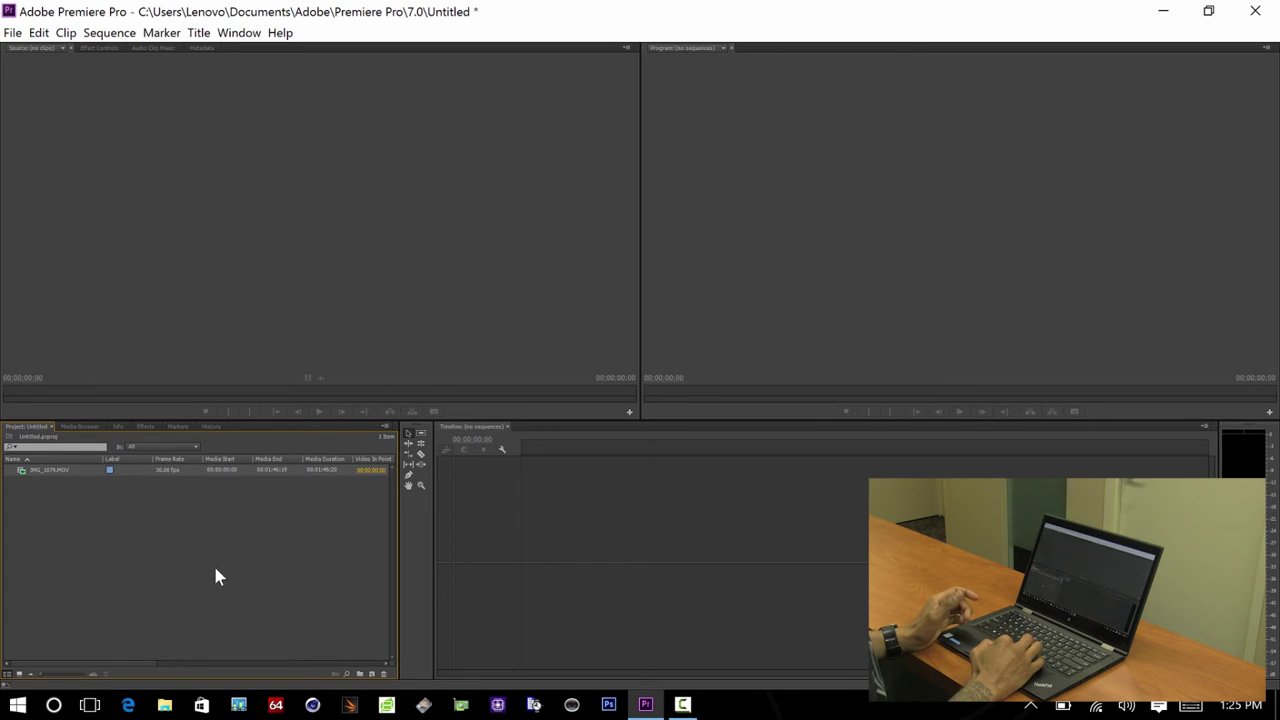
Enlarge the Premiere Pro project listing to examine the IMG_1079.MOV clip's details, and restore the layout.
click(314, 482)
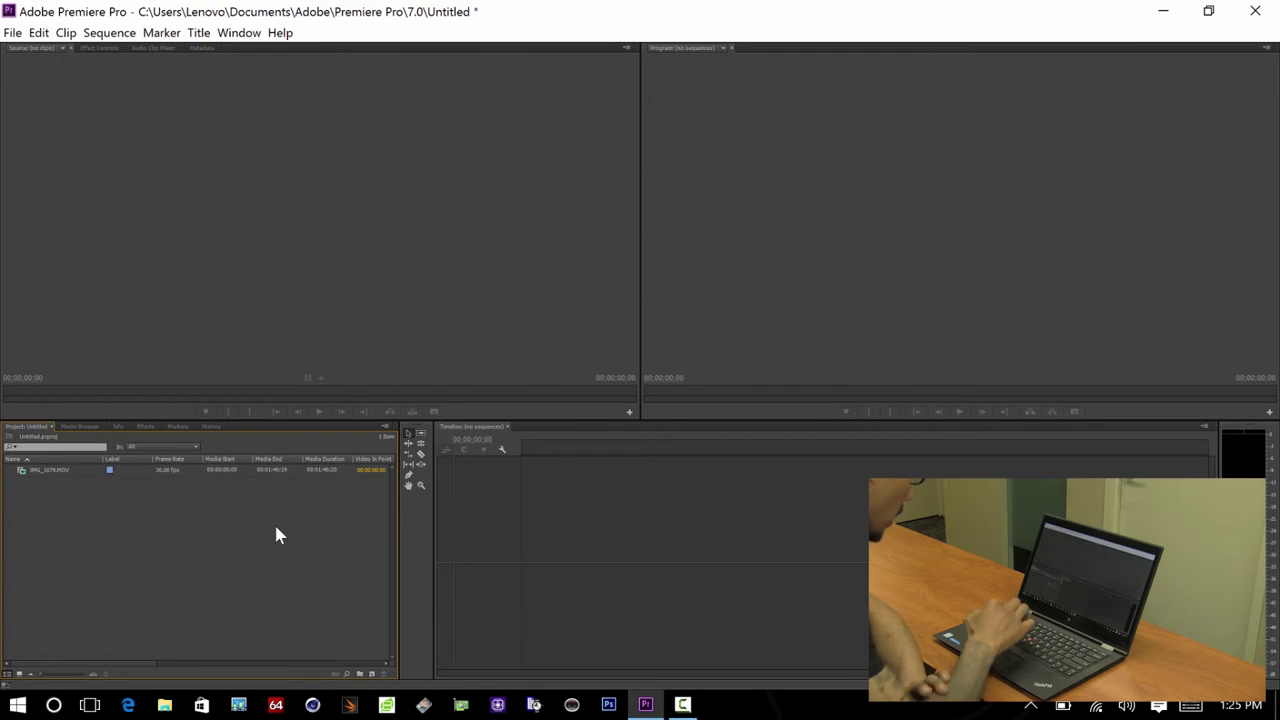
key(grave)
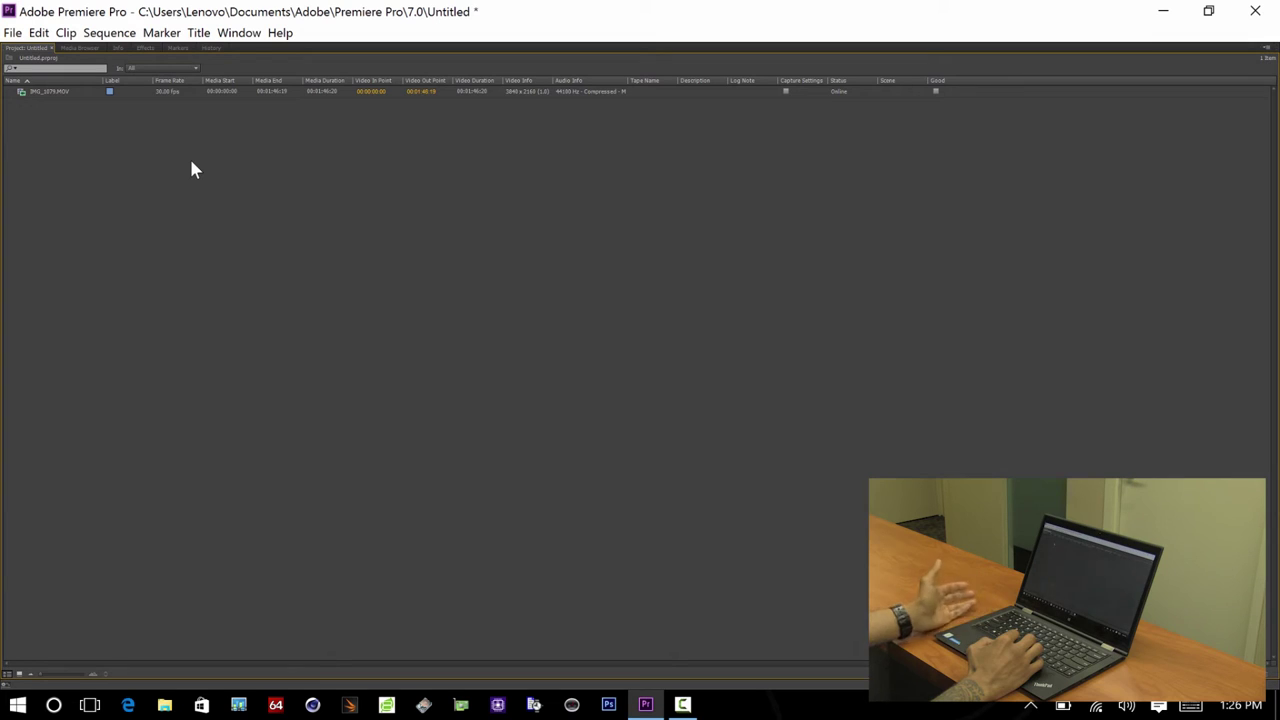
key(grave)
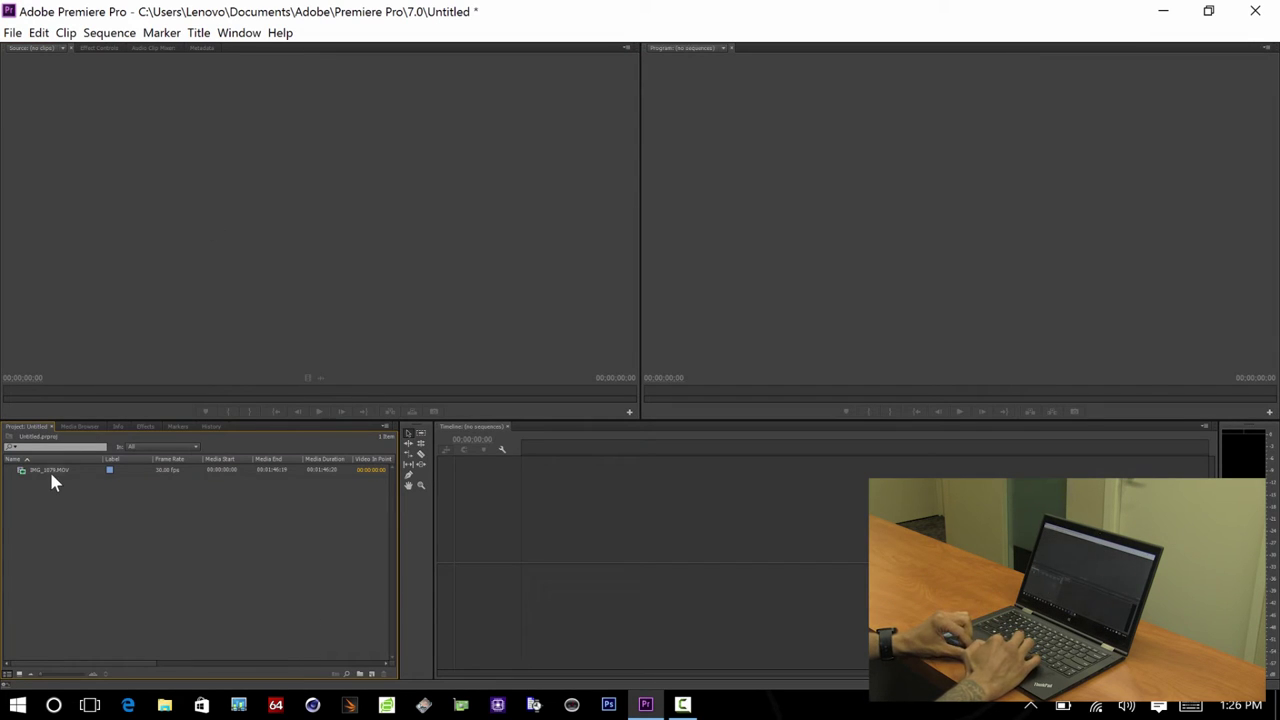
Create a new sequence from the IMG_1079.MOV clip.
click(49, 469)
right_click(49, 469)
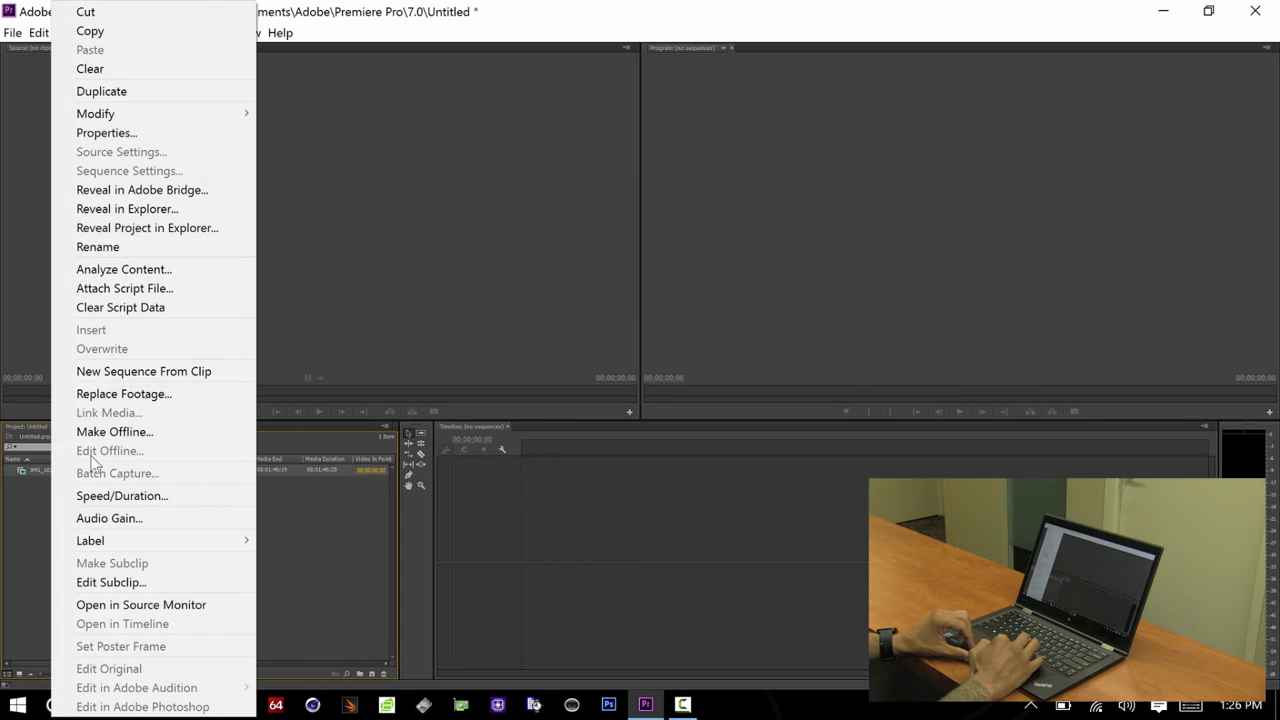
click(151, 371)
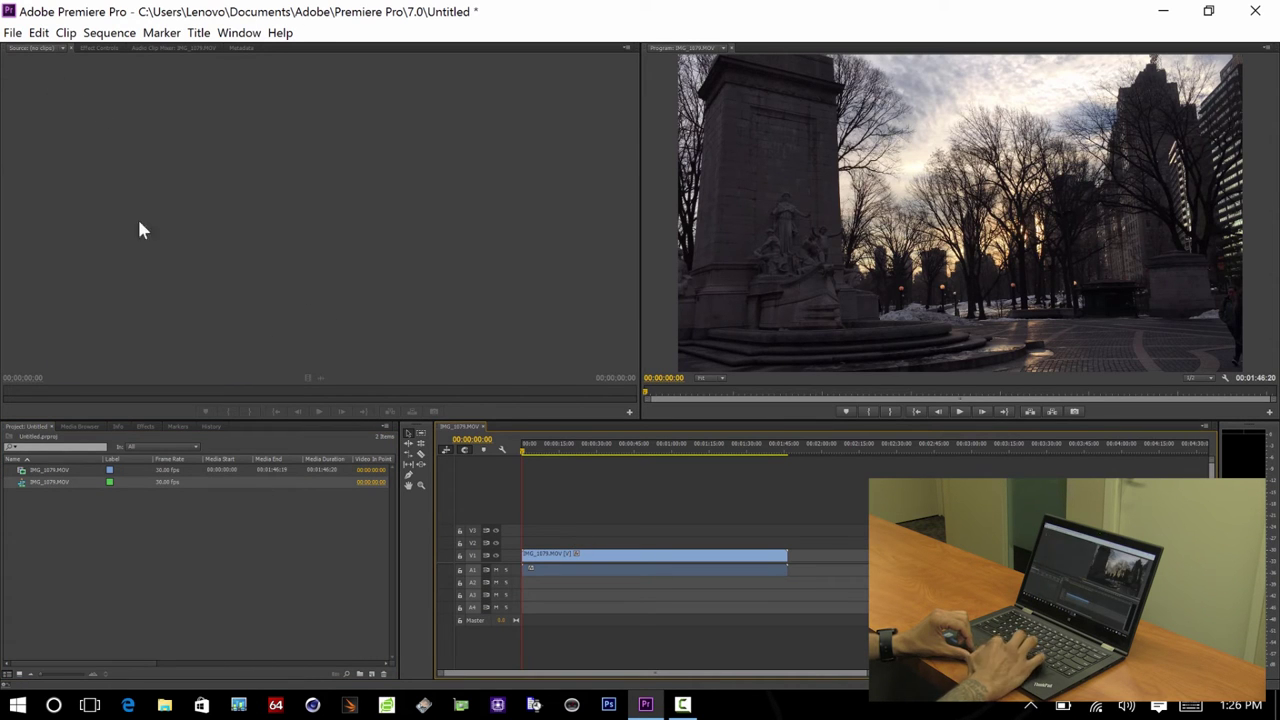
Open the sequence's media export settings and choose the H.264 format with the YouTube HD 1080p 23.976 preset.
click(14, 34)
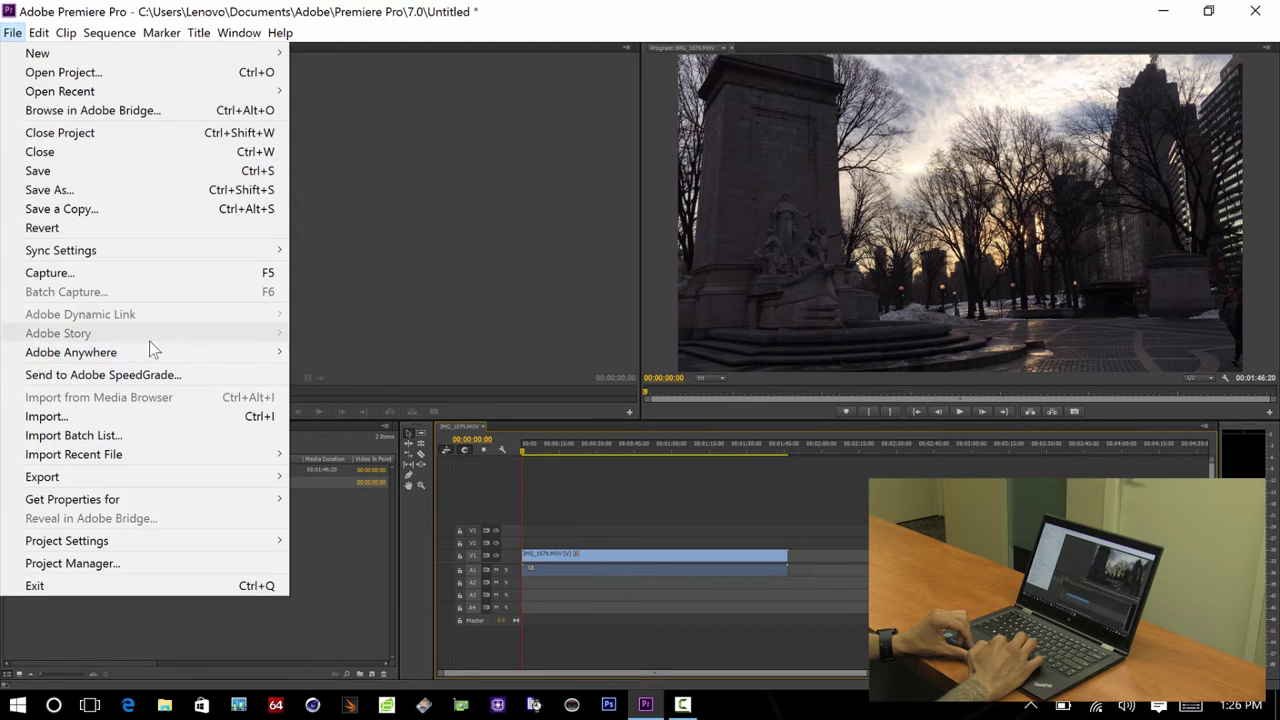
mouse_move(144, 474)
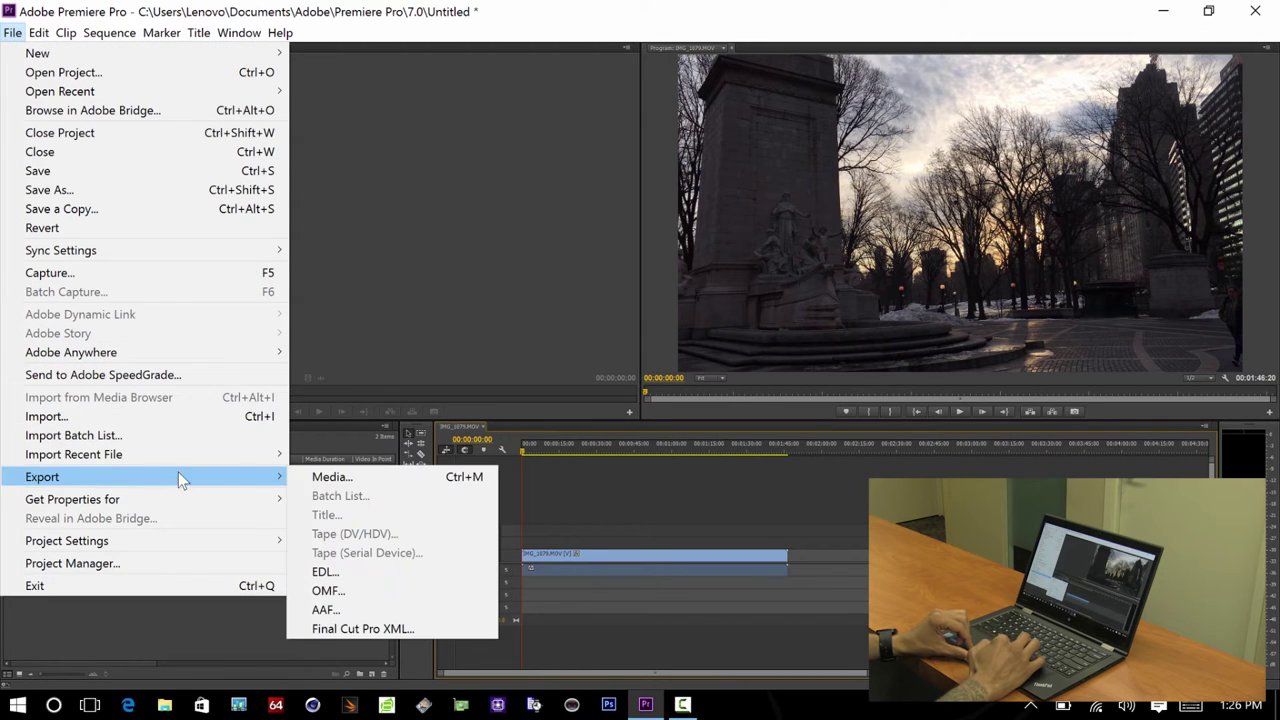
click(313, 480)
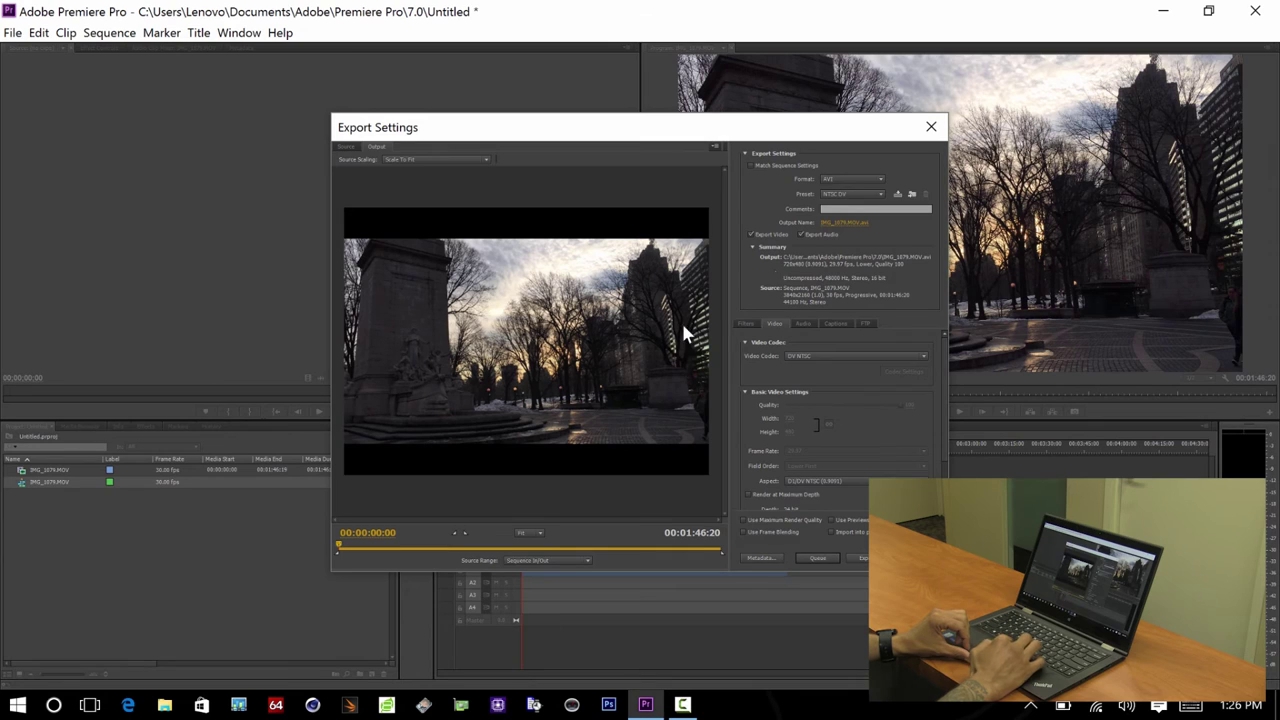
click(857, 176)
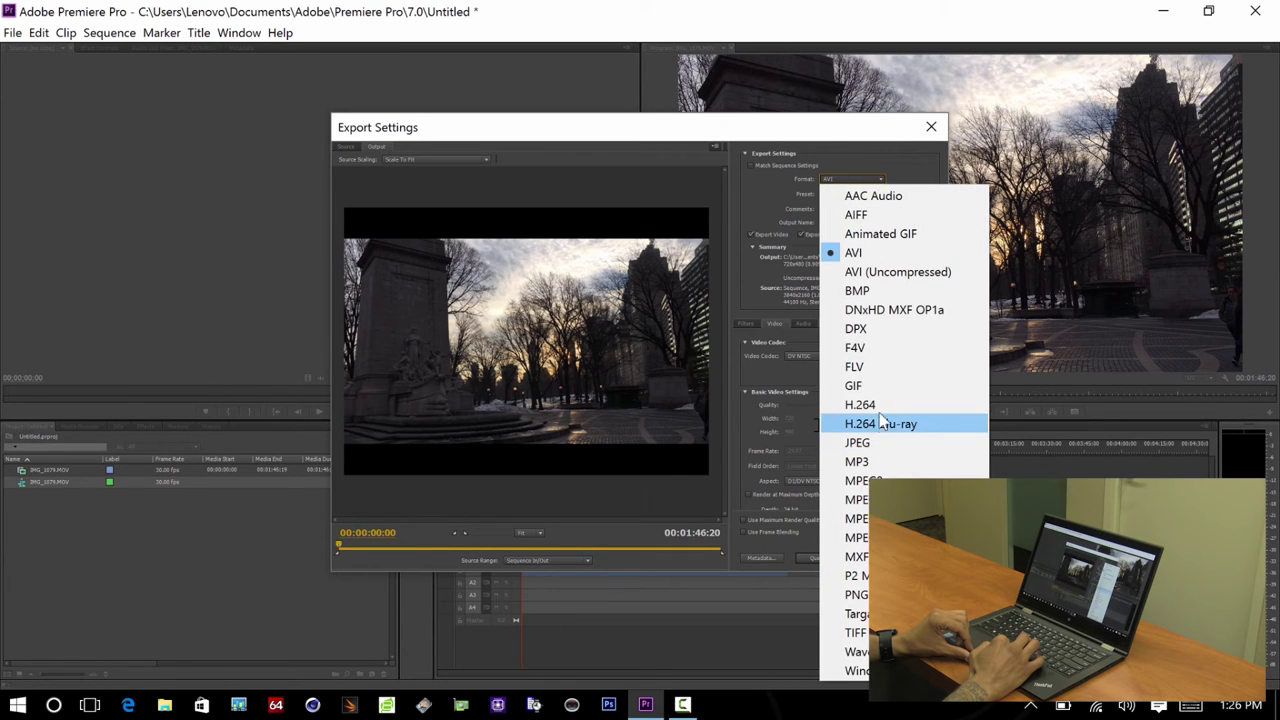
click(879, 408)
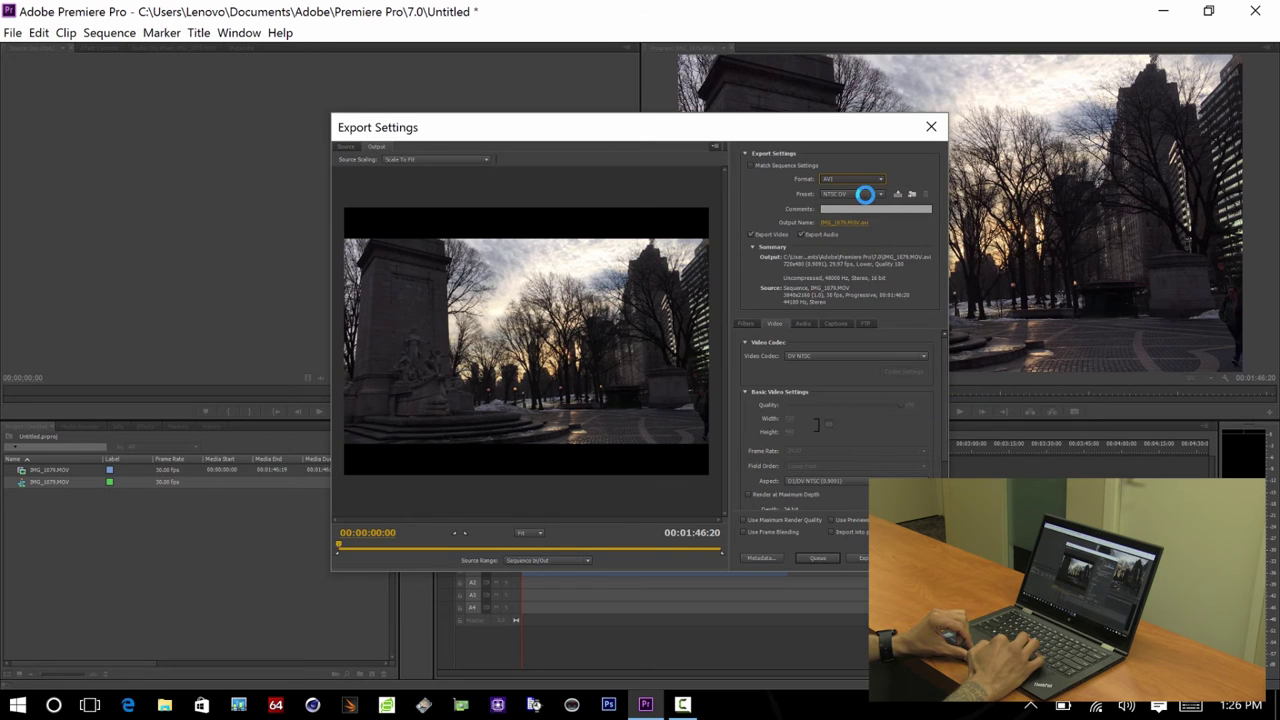
click(866, 195)
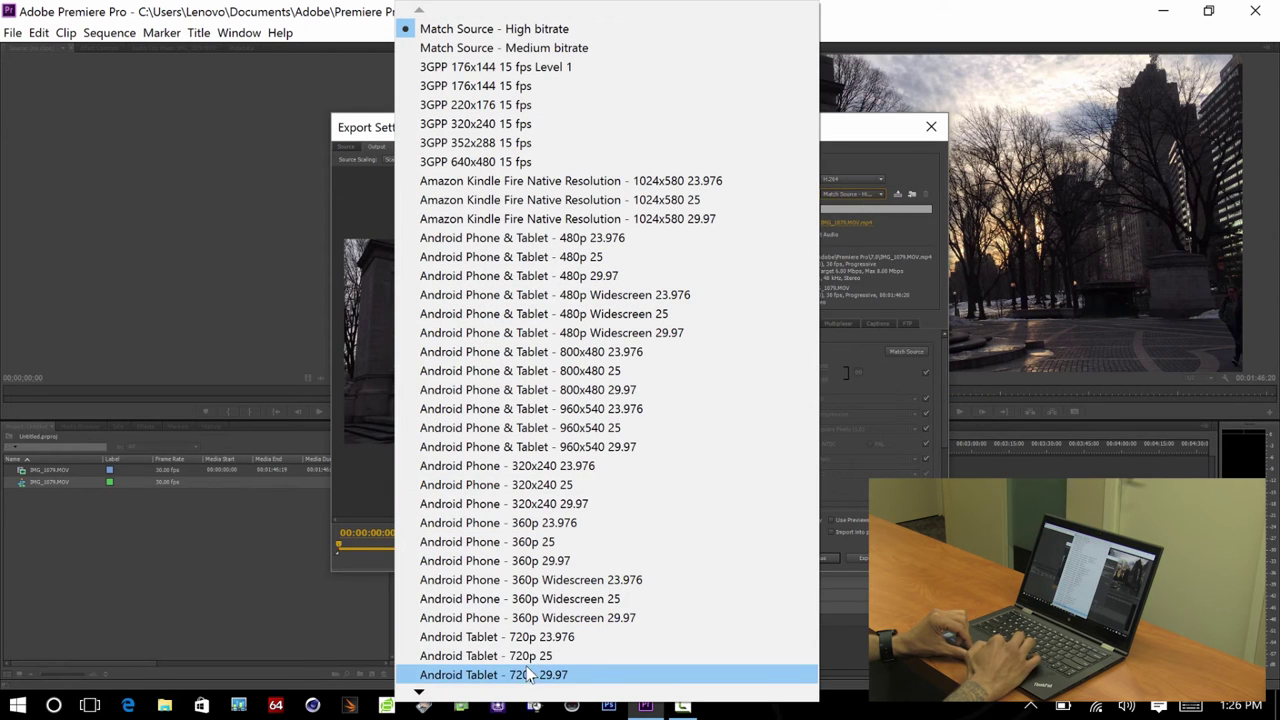
click(420, 695)
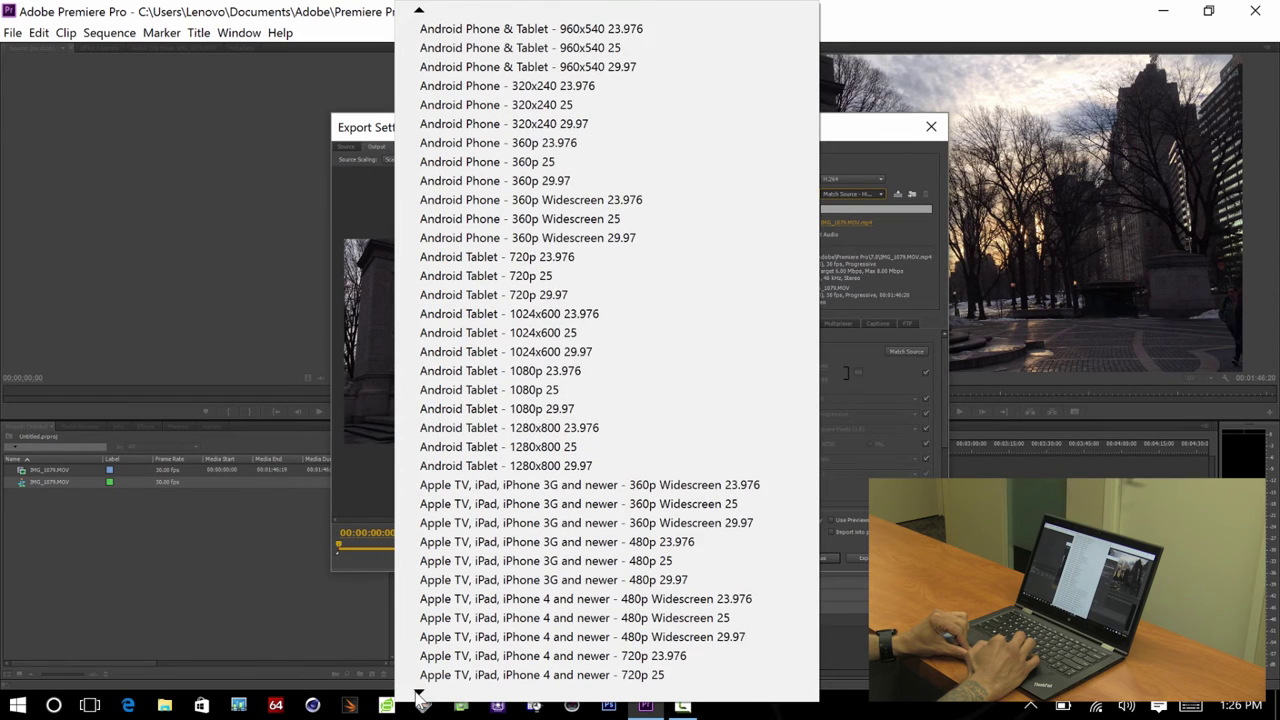
scroll(430, 650, down, 12)
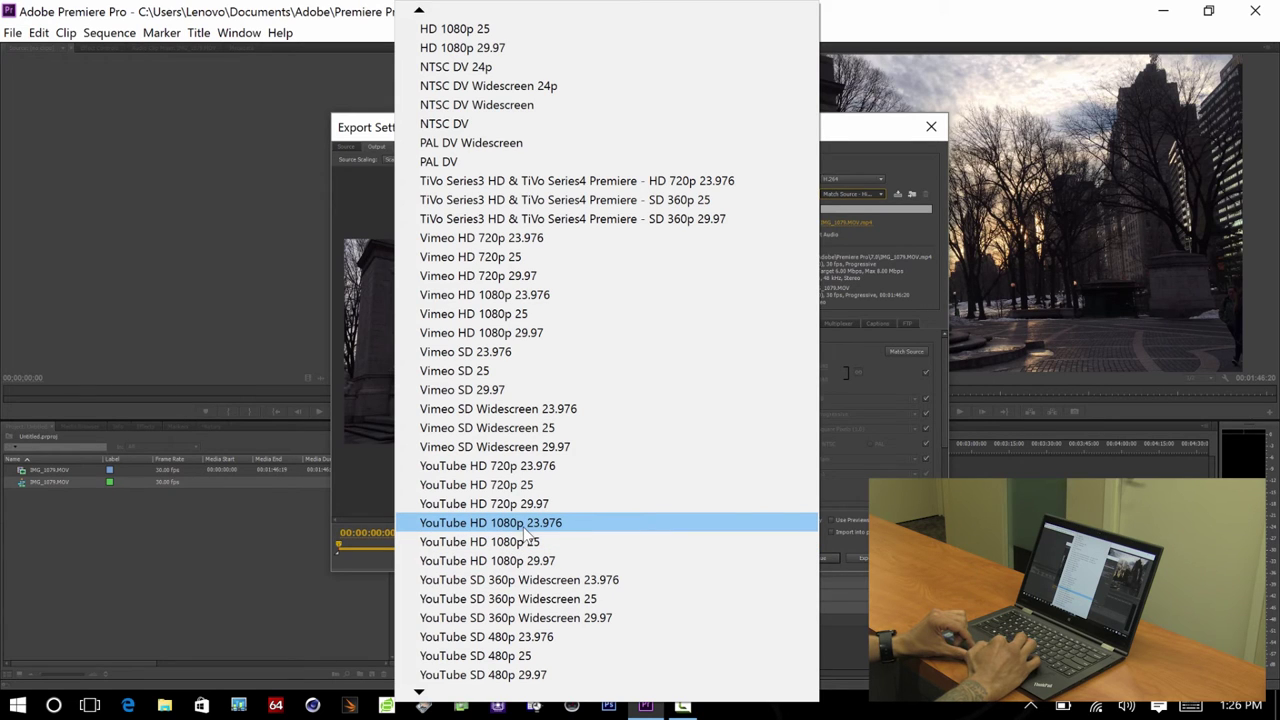
click(524, 522)
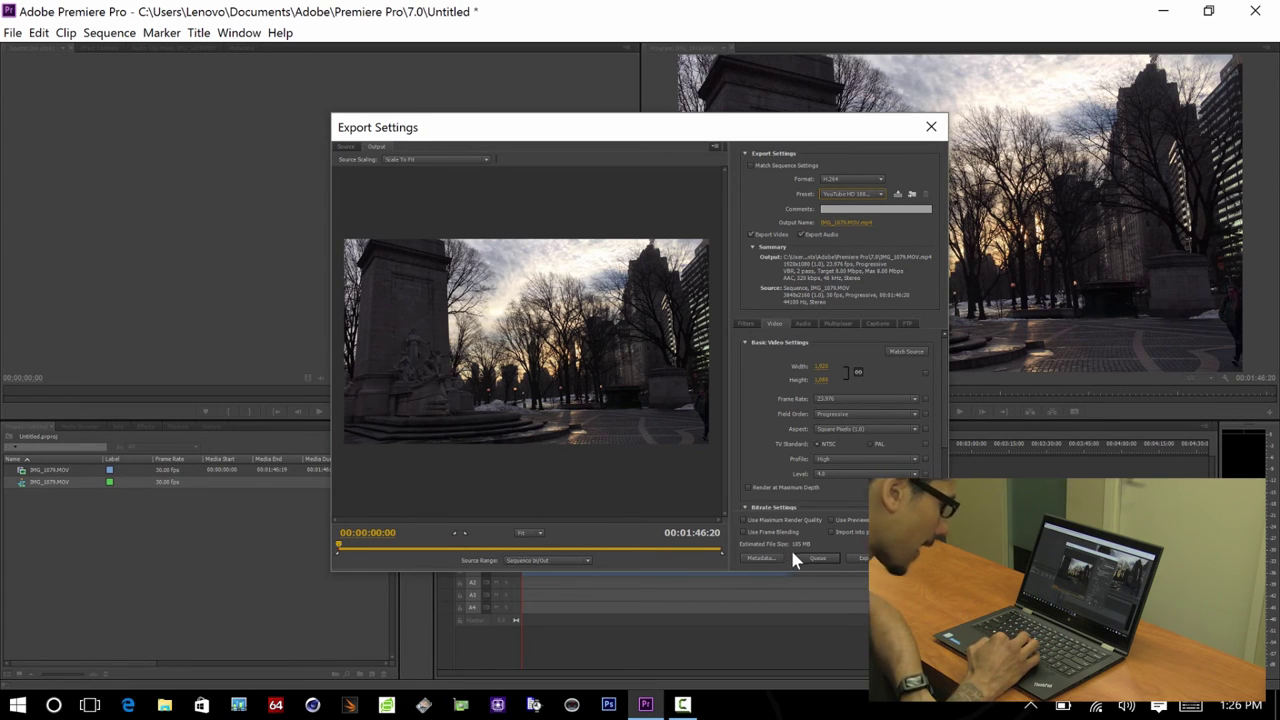
Set the export's output to a file named YouTubeFinal on the Desktop.
click(867, 221)
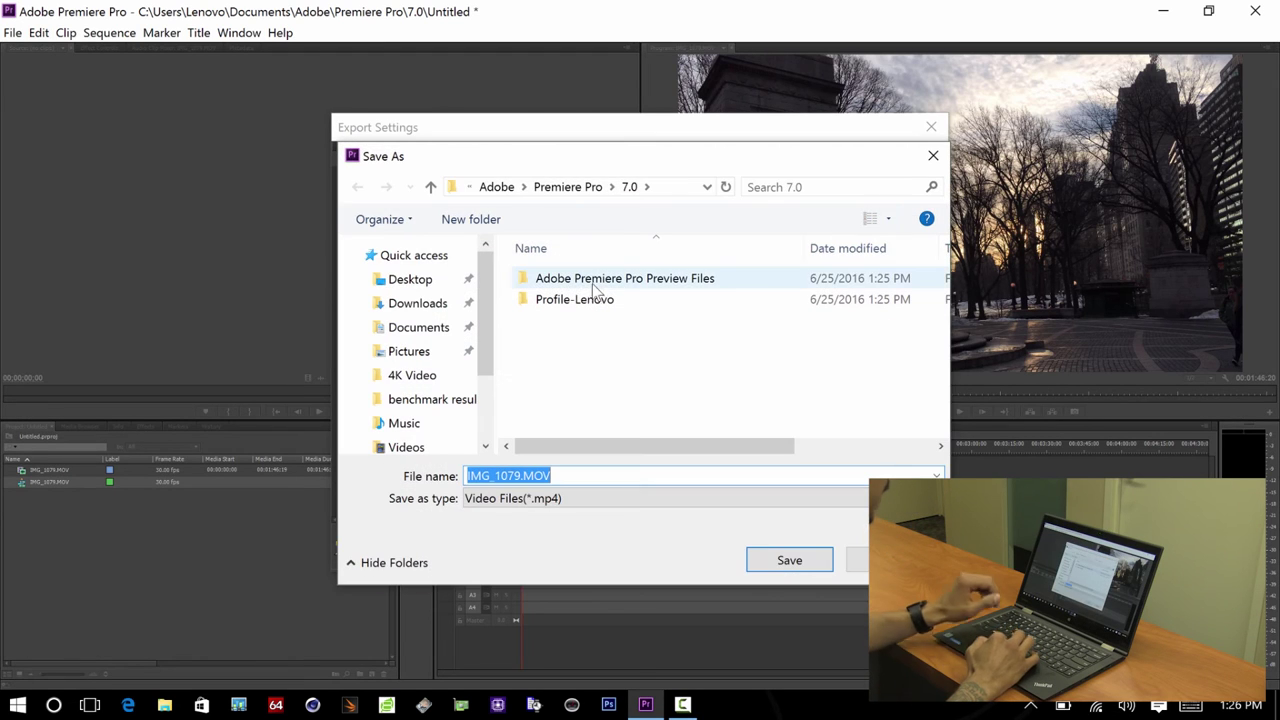
click(421, 279)
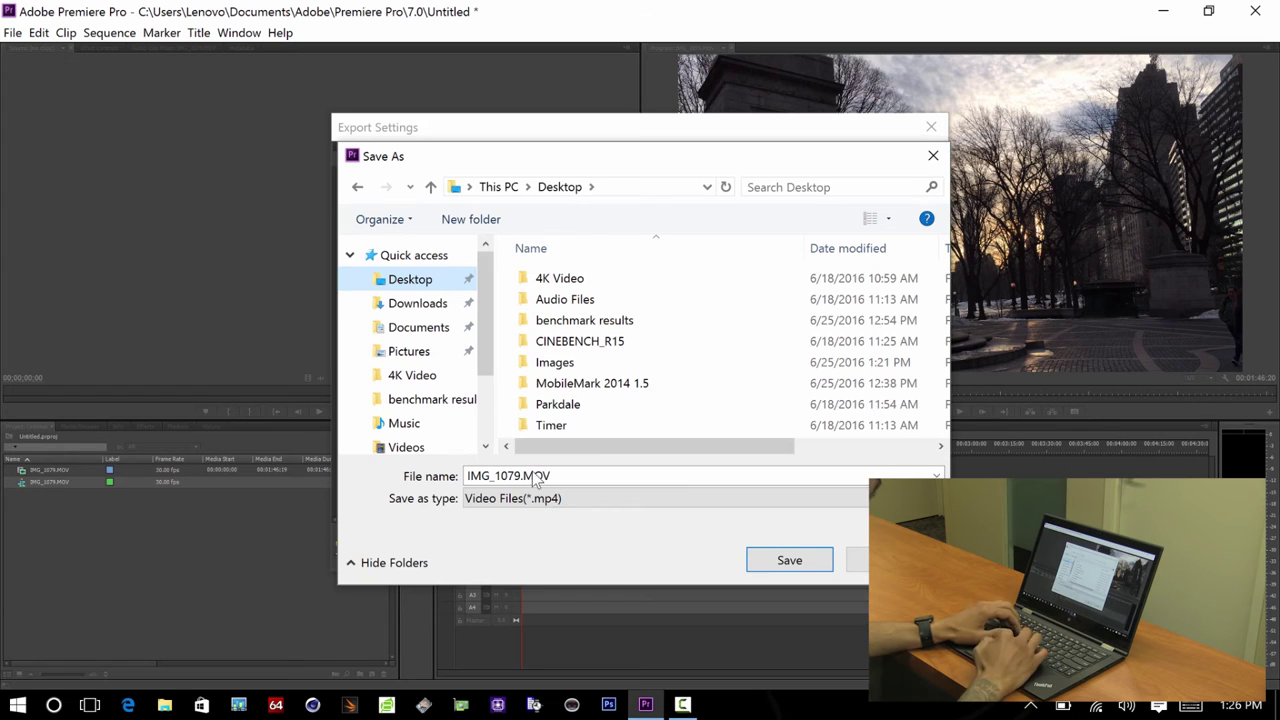
click(570, 475)
text(YouTubeFinal)
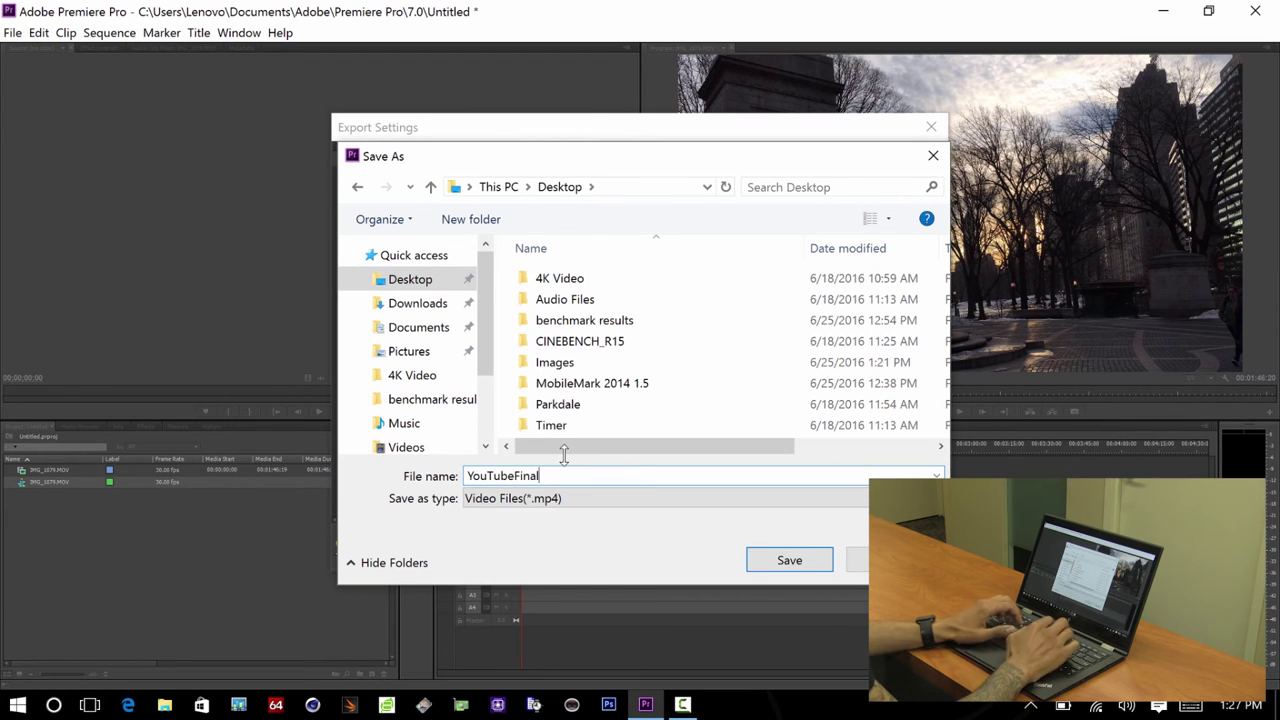
key(Return)
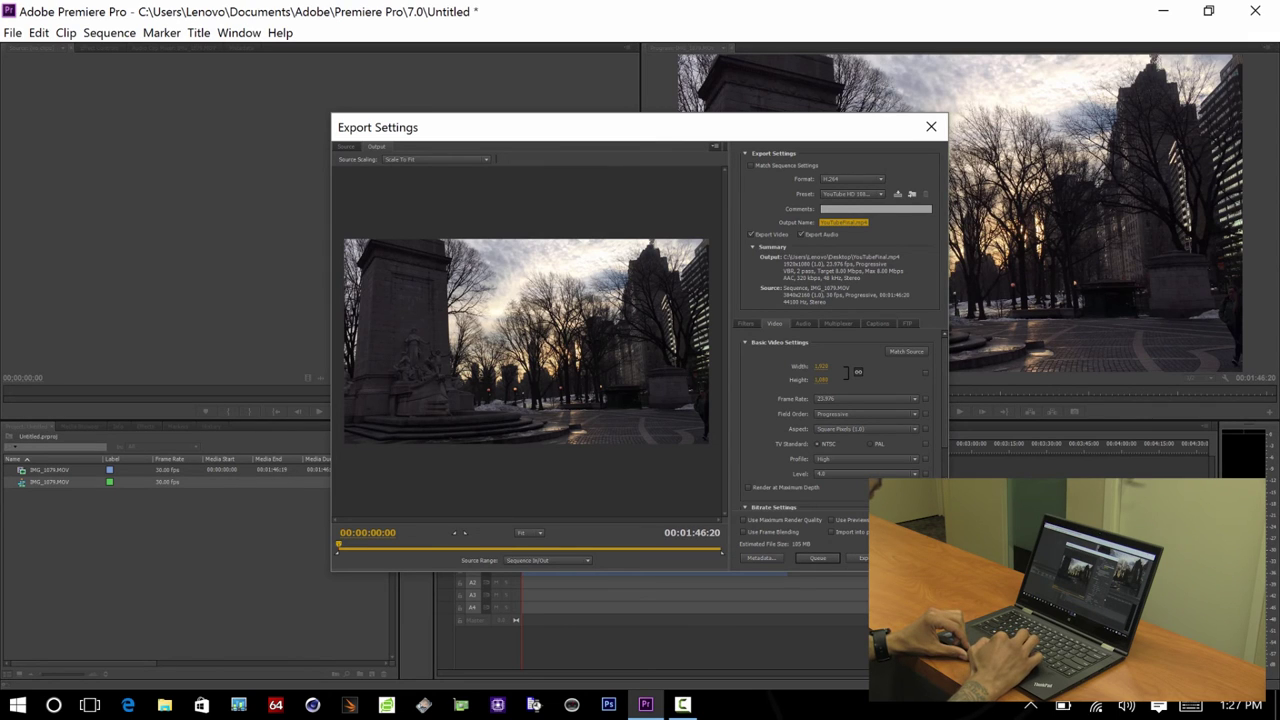
Set the export's bitrate encoding to VBR, 1 pass.
scroll(947, 457, down, 2)
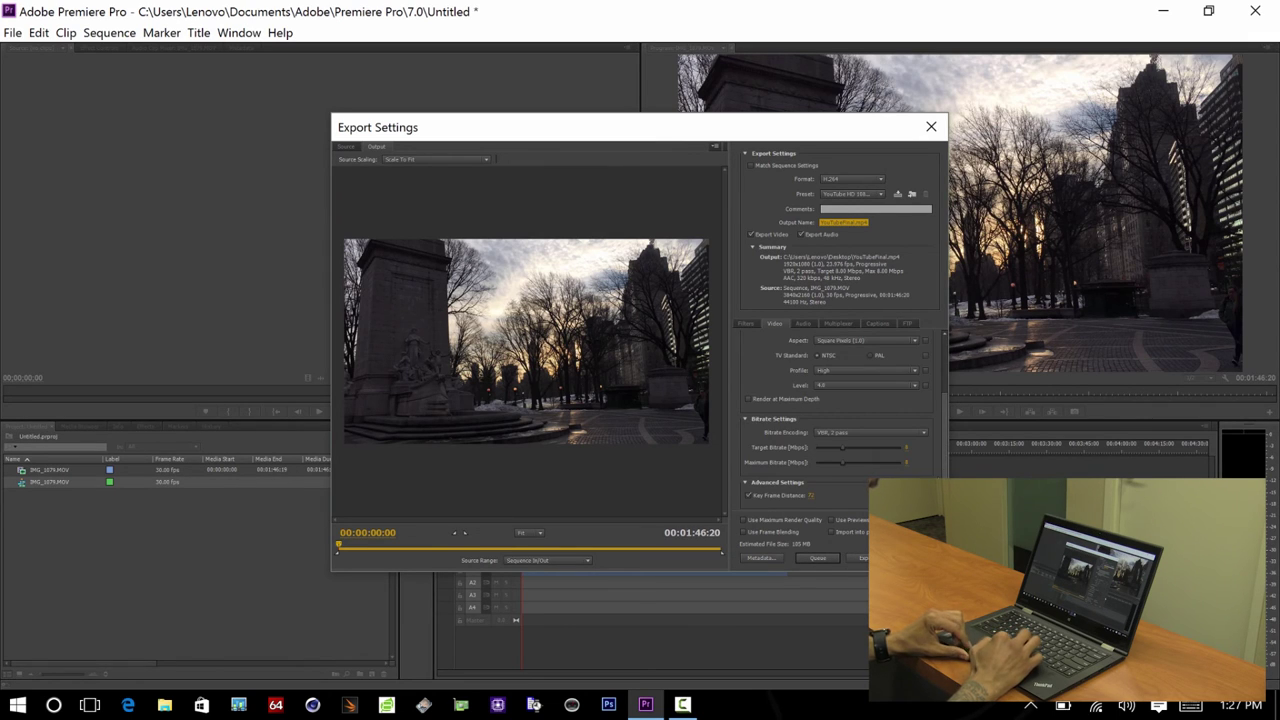
click(872, 430)
click(869, 468)
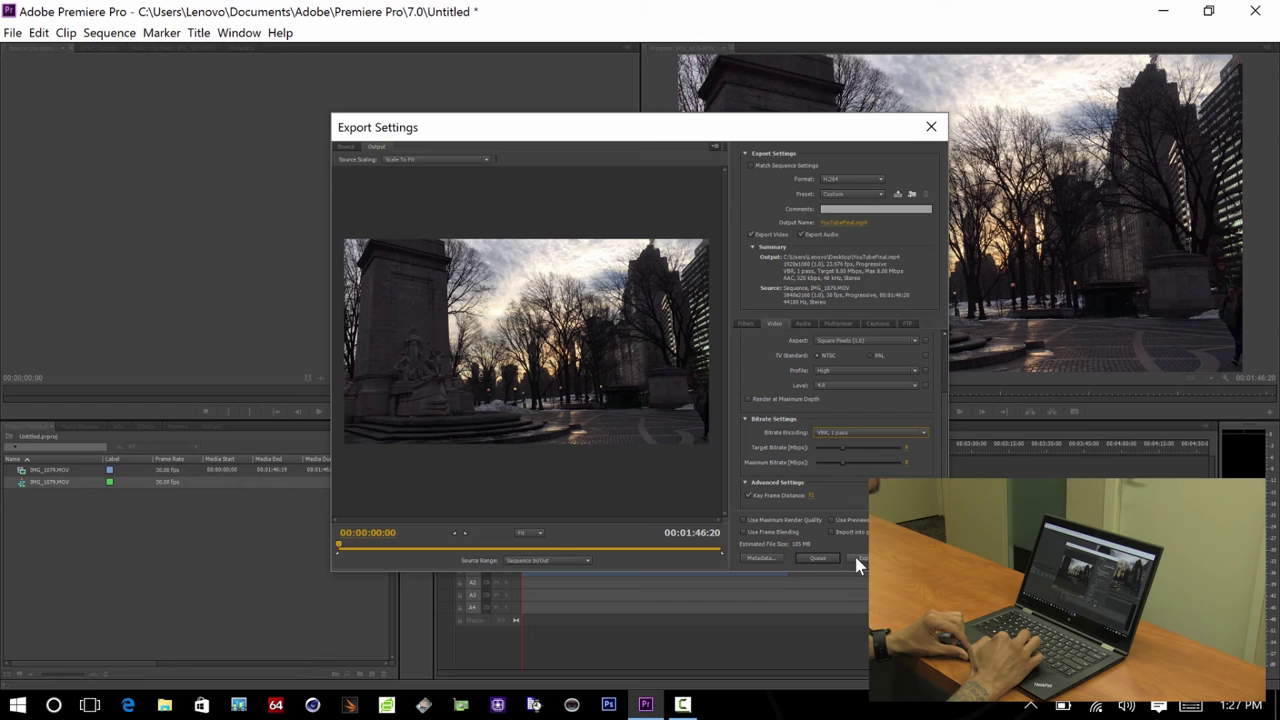
Start the export of the IMG_1079.MOV sequence and start the stopwatch to time it.
click(536, 705)
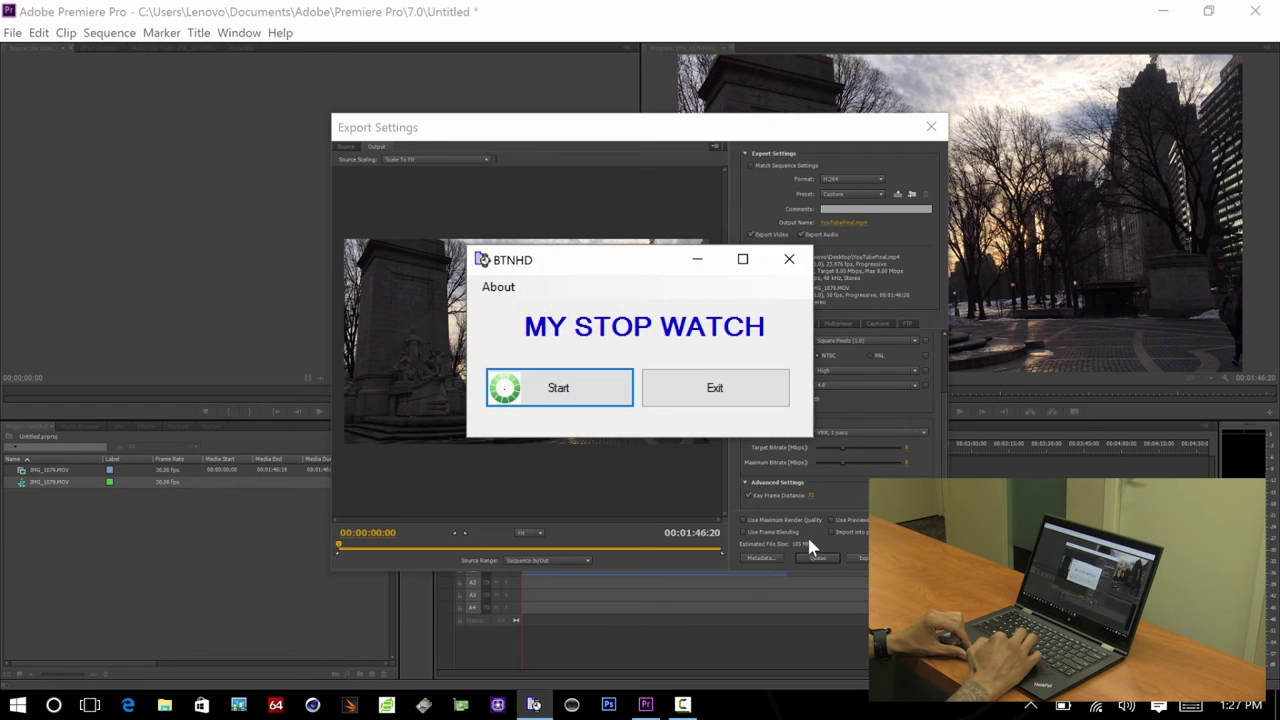
click(862, 563)
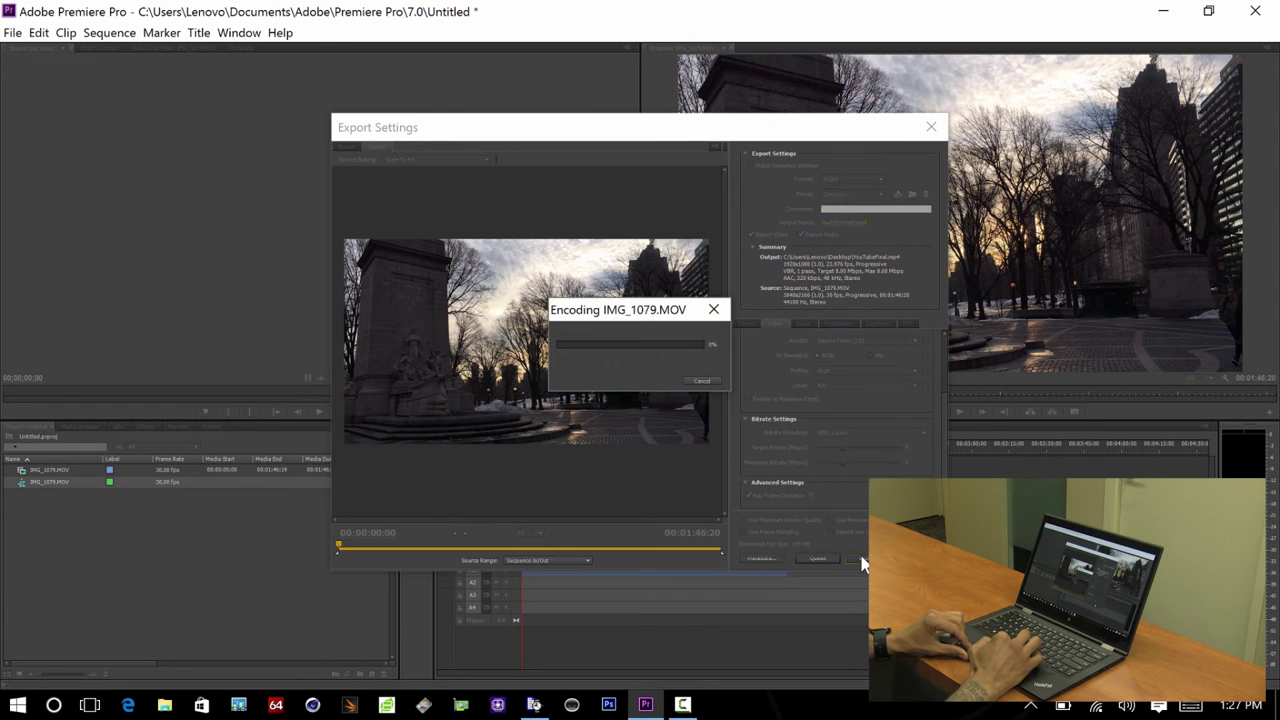
click(536, 705)
click(570, 398)
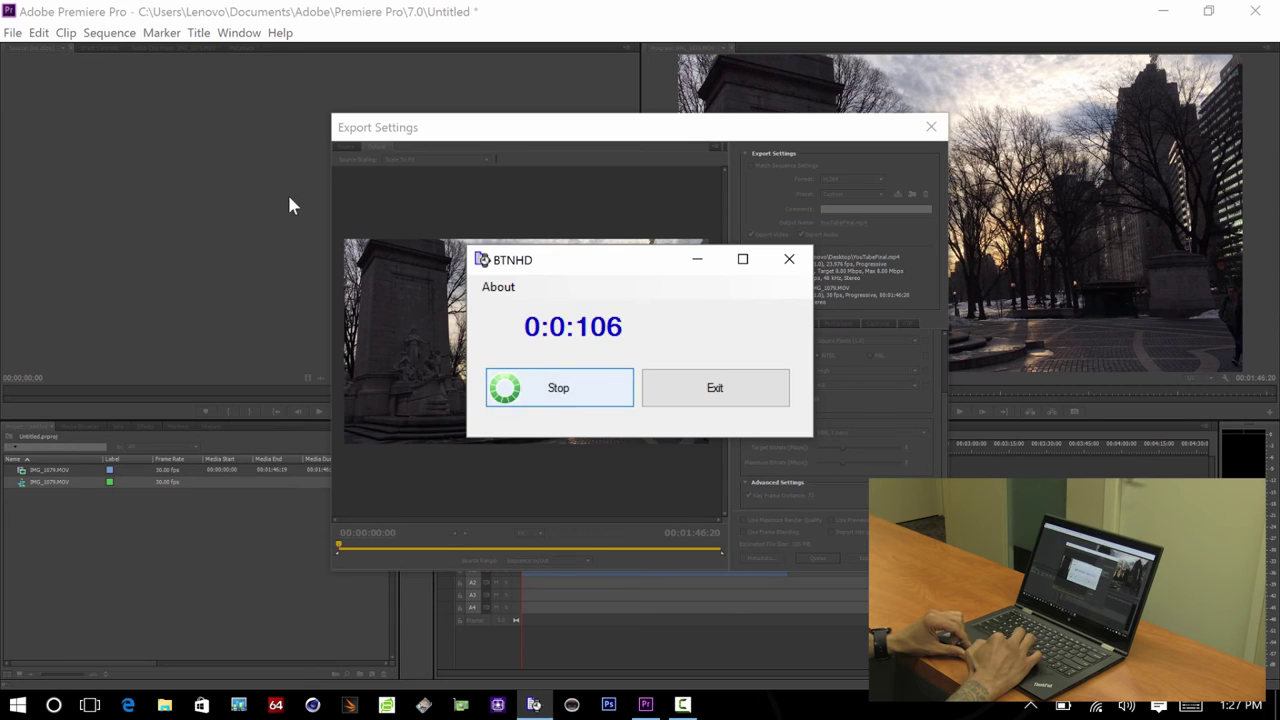